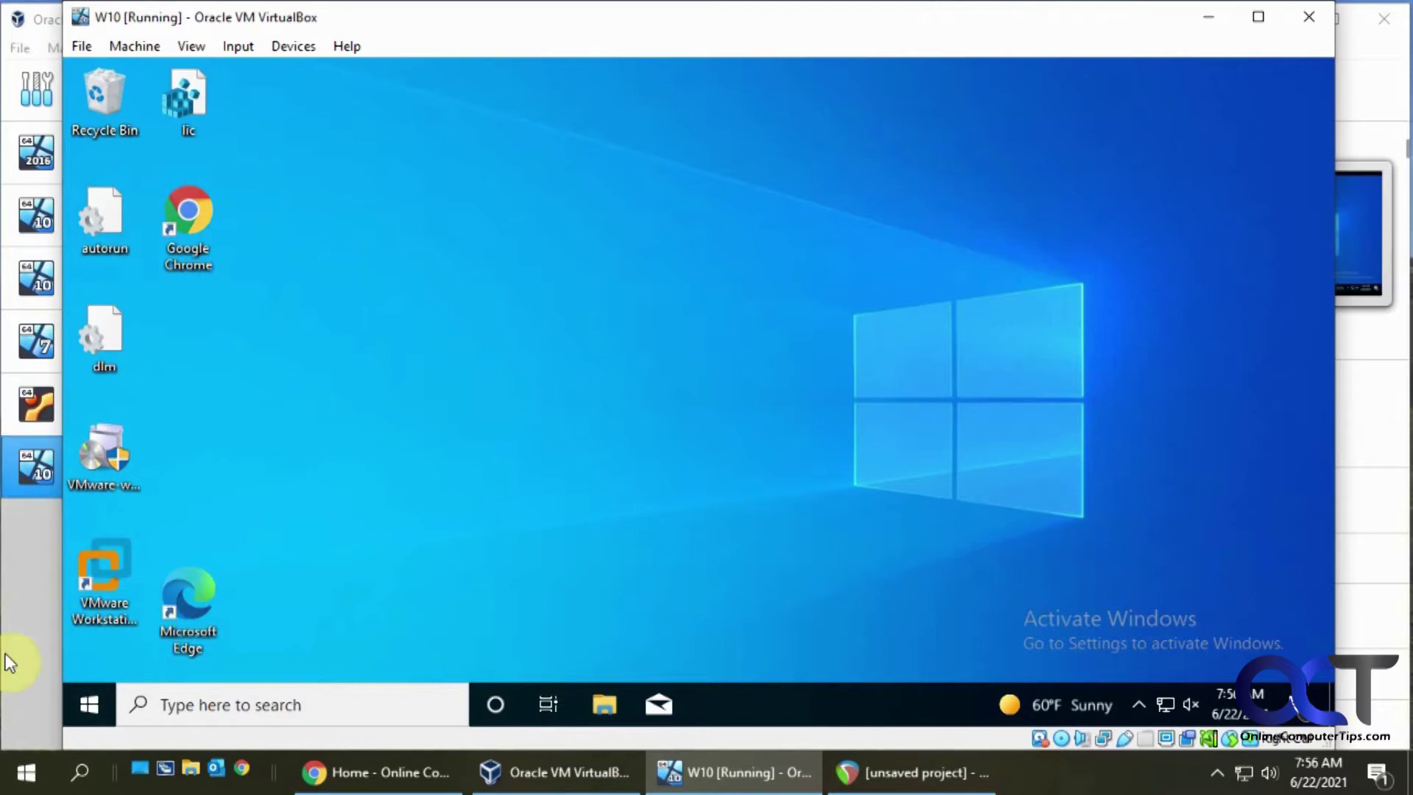
left_click(26, 780)
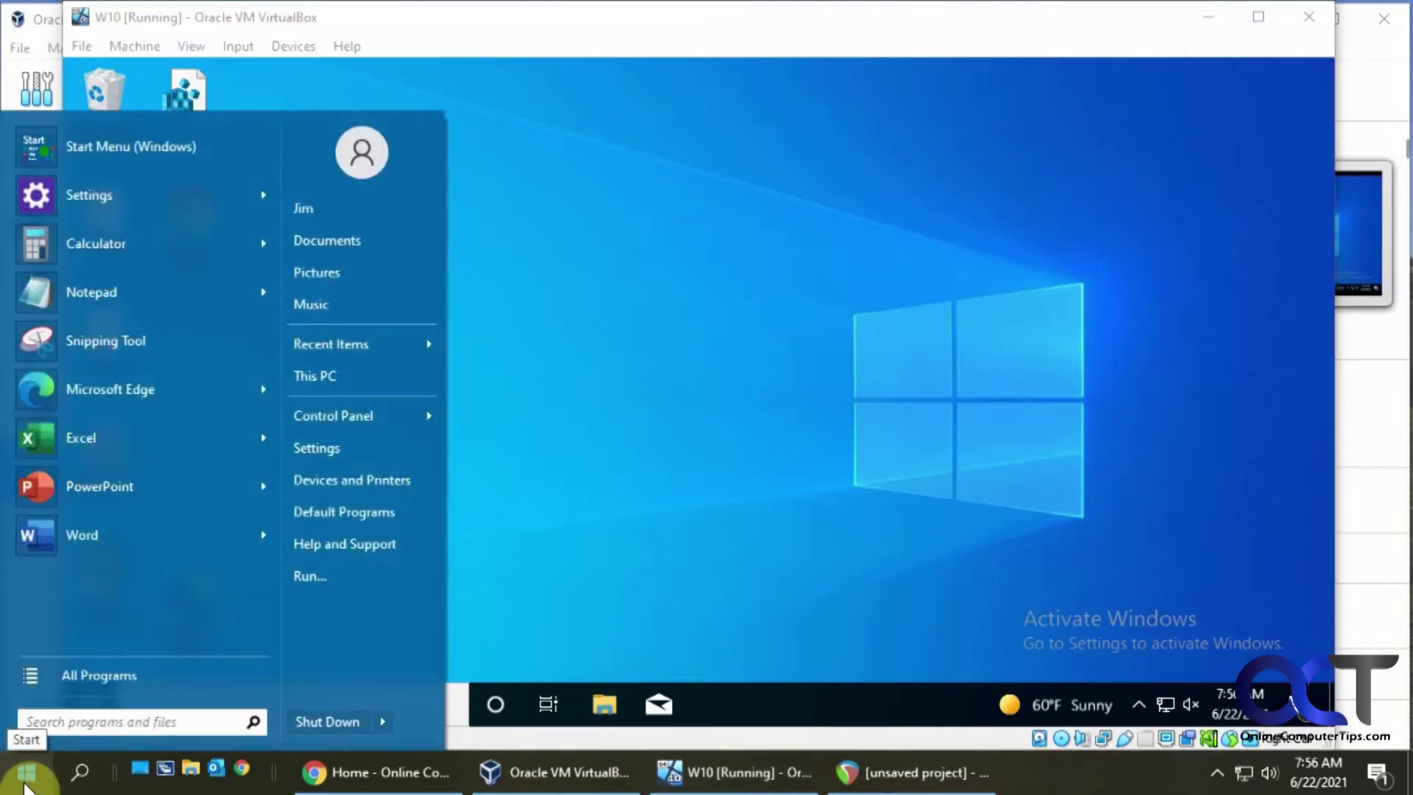
type("ransomware")
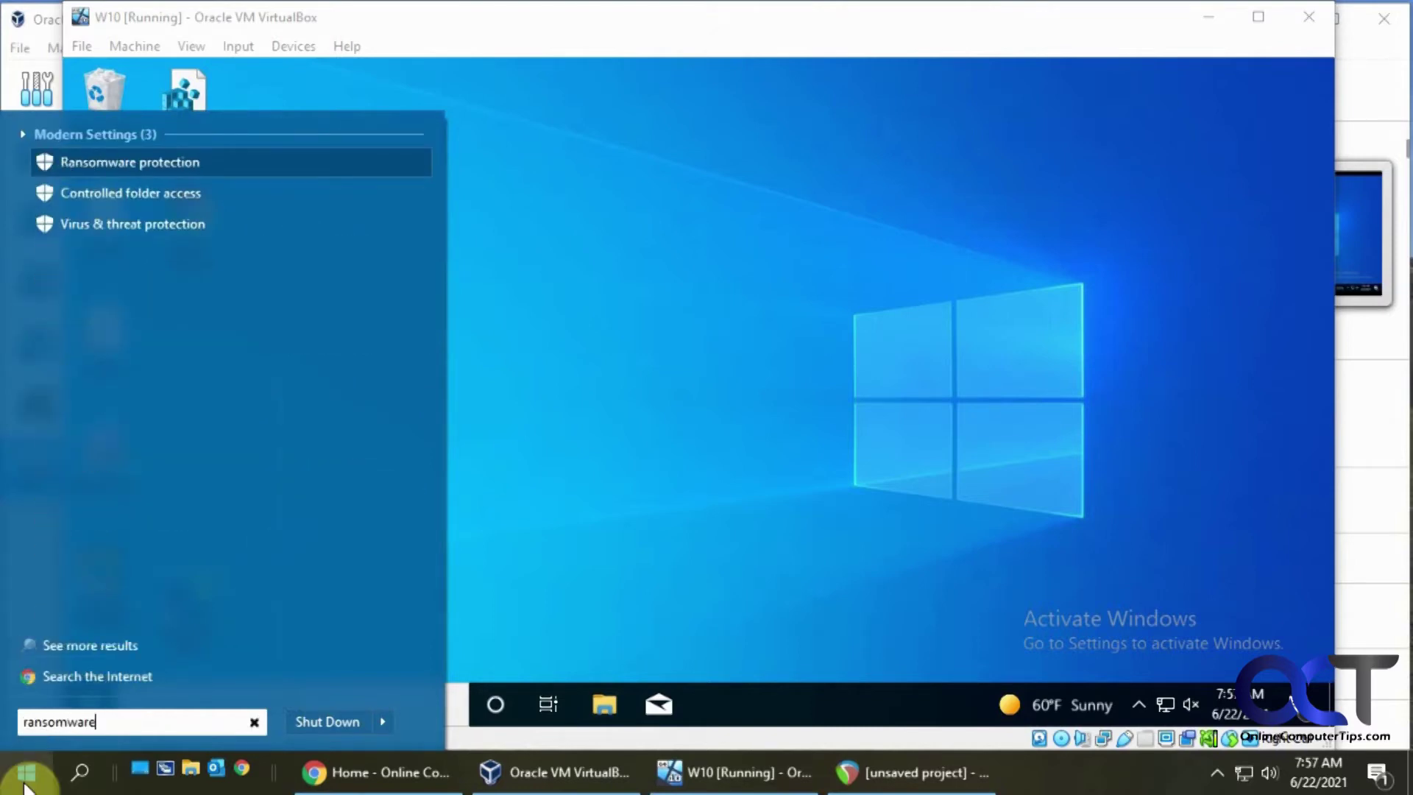
left_click(156, 160)
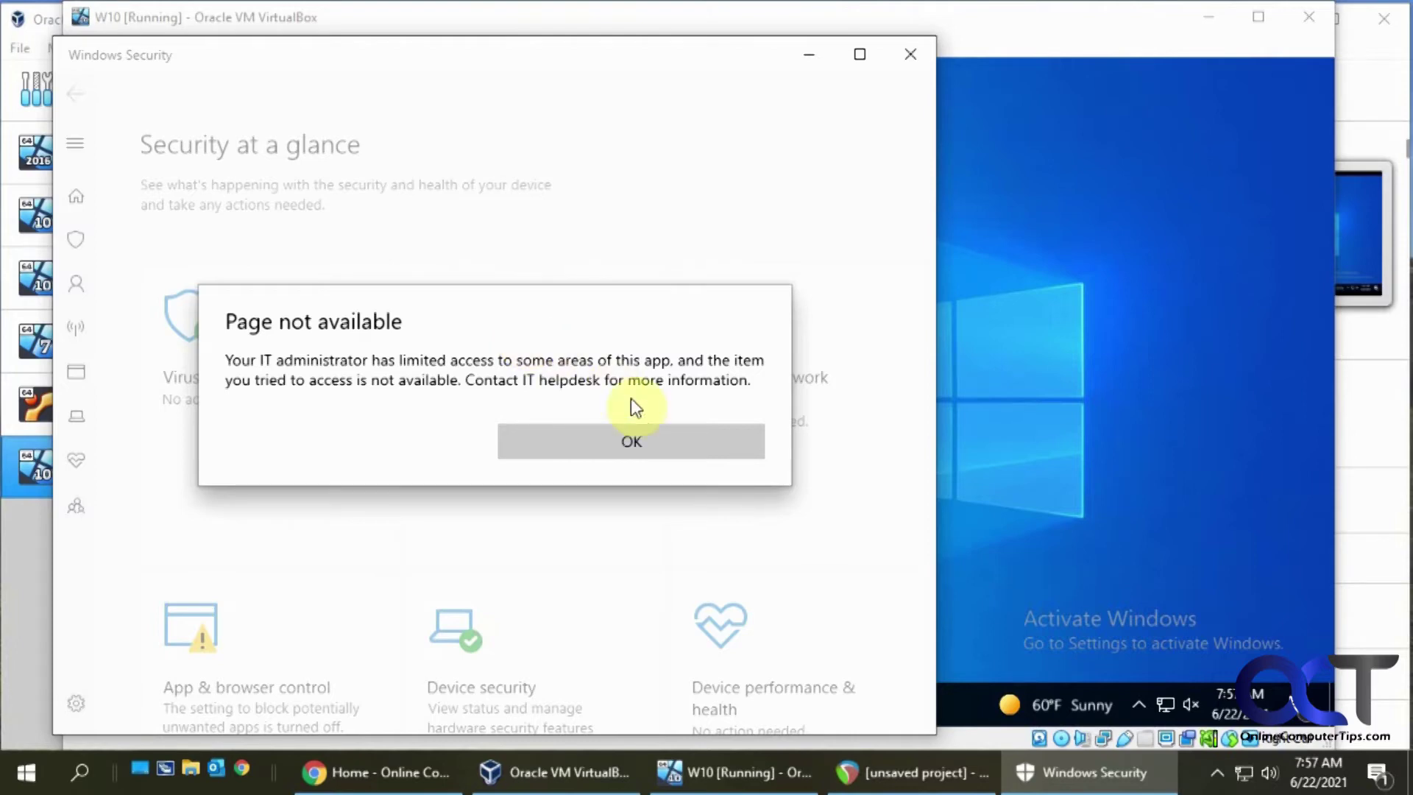
left_click(648, 430)
- Close Windows Security, then reopen its Virus & threat protection page via Settings > Update & Security
left_click(910, 54)
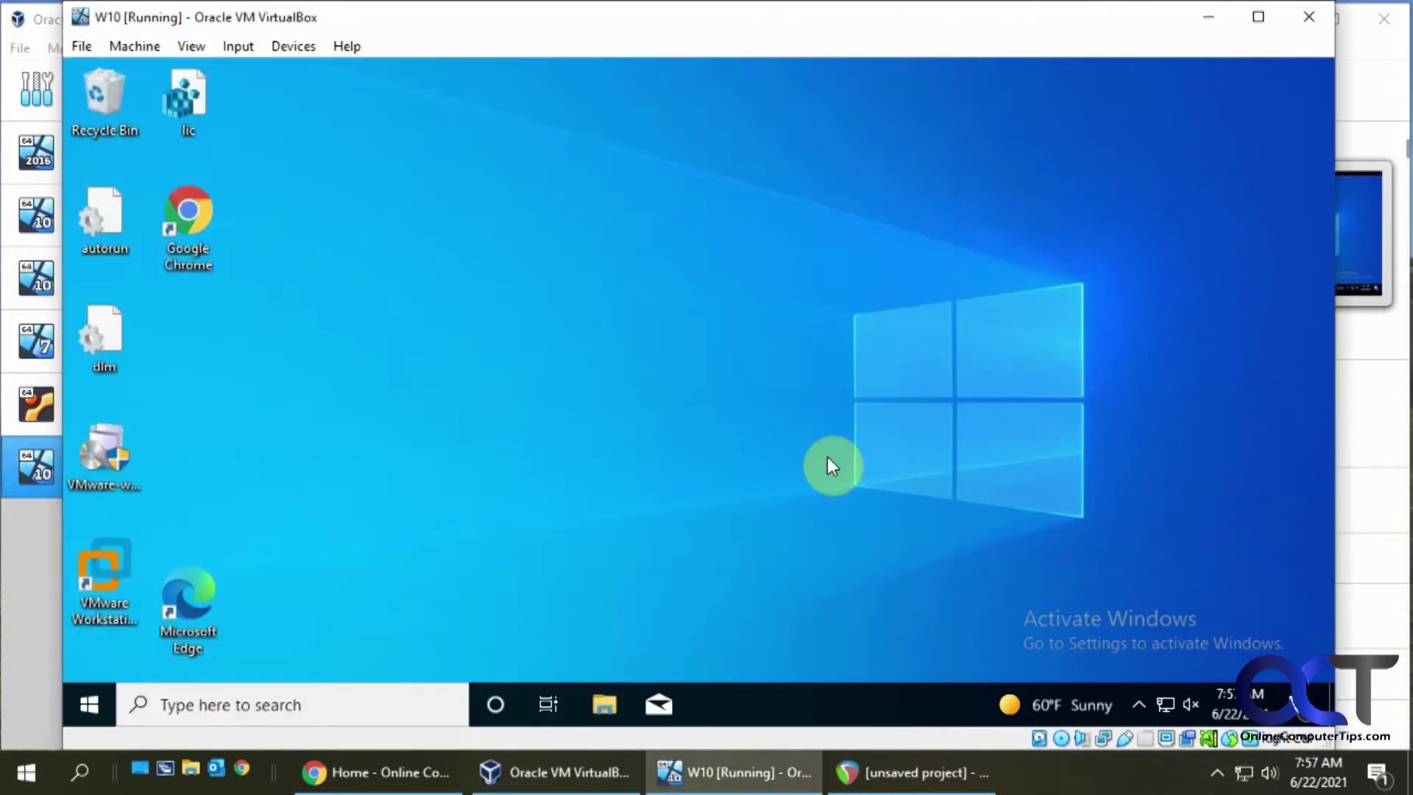
left_click(100, 705)
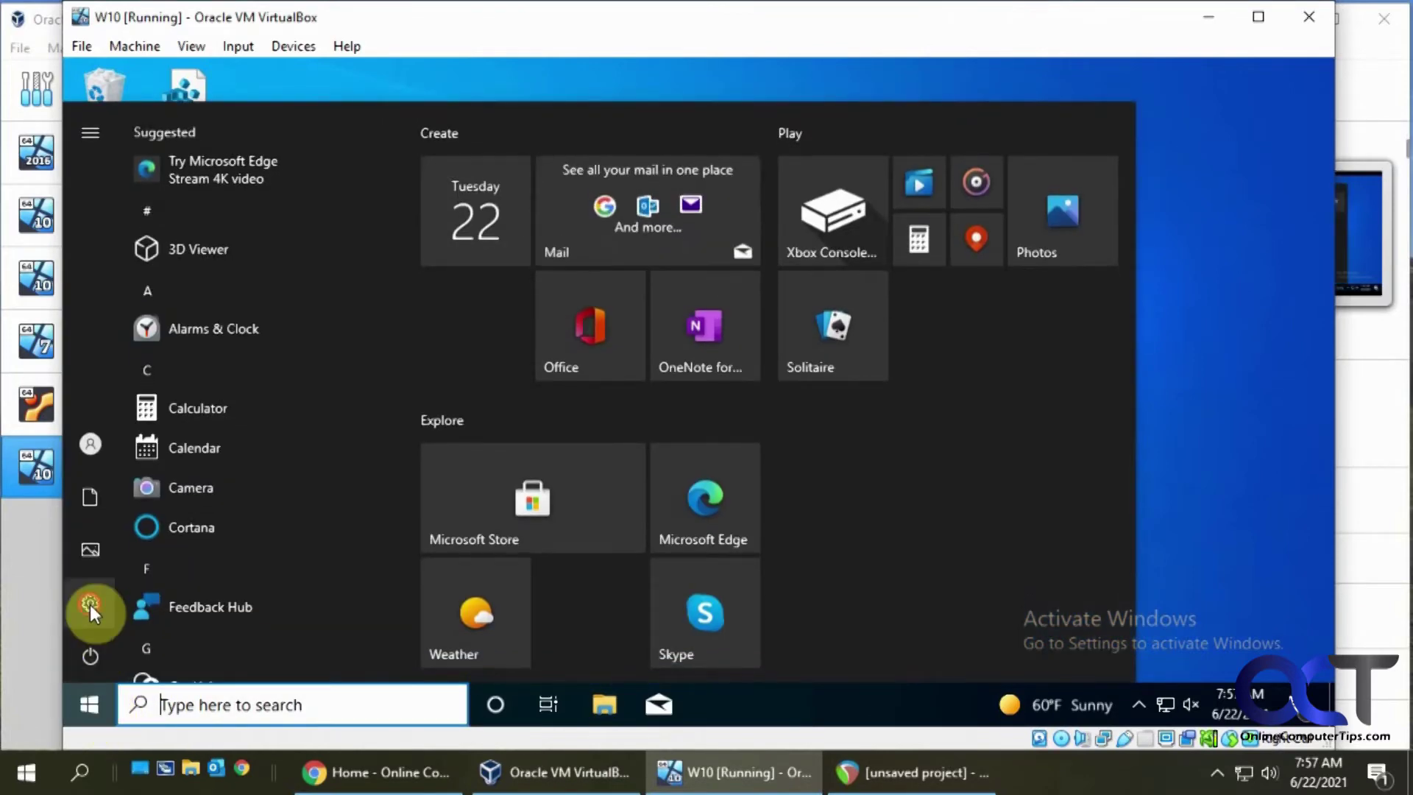
left_click(90, 603)
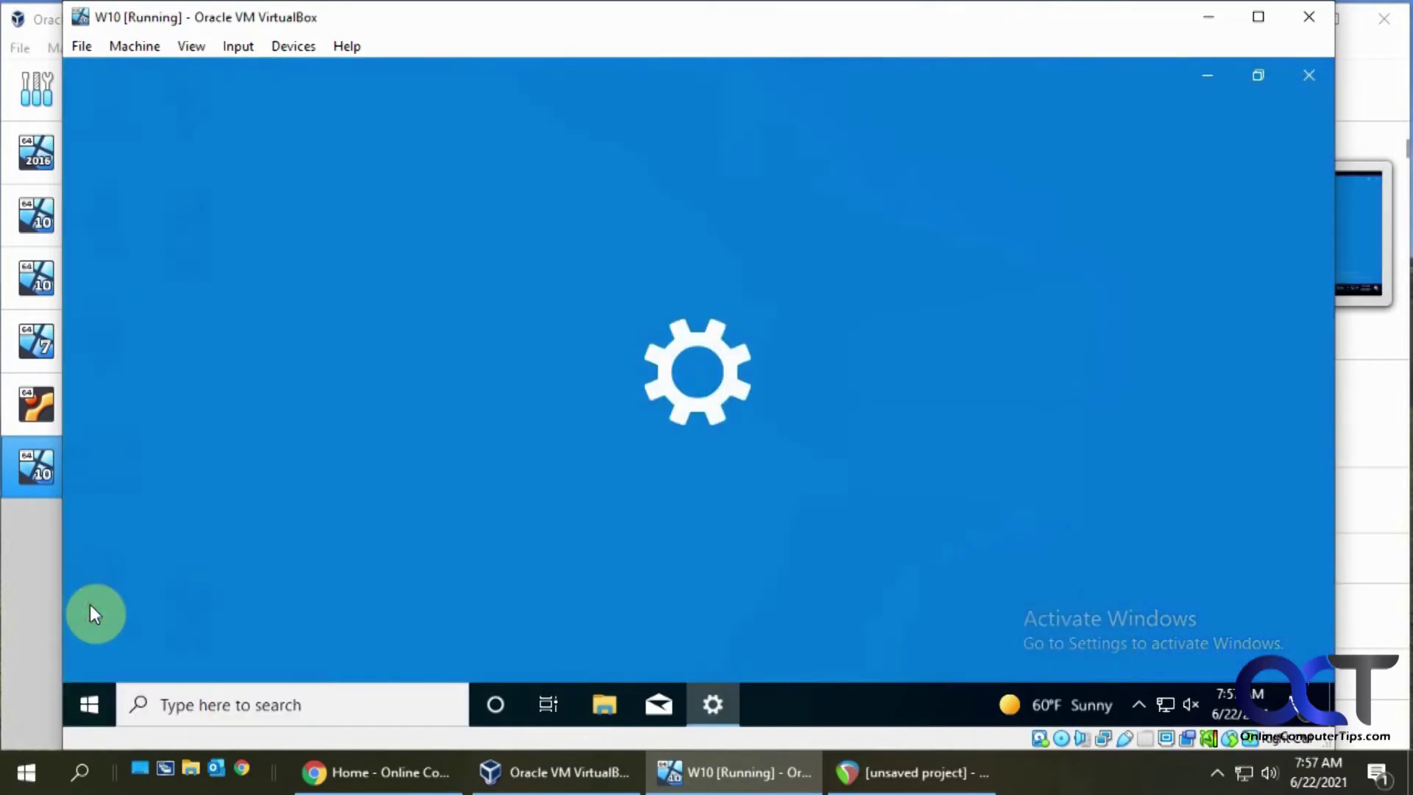
scroll(918, 533, "down", 3)
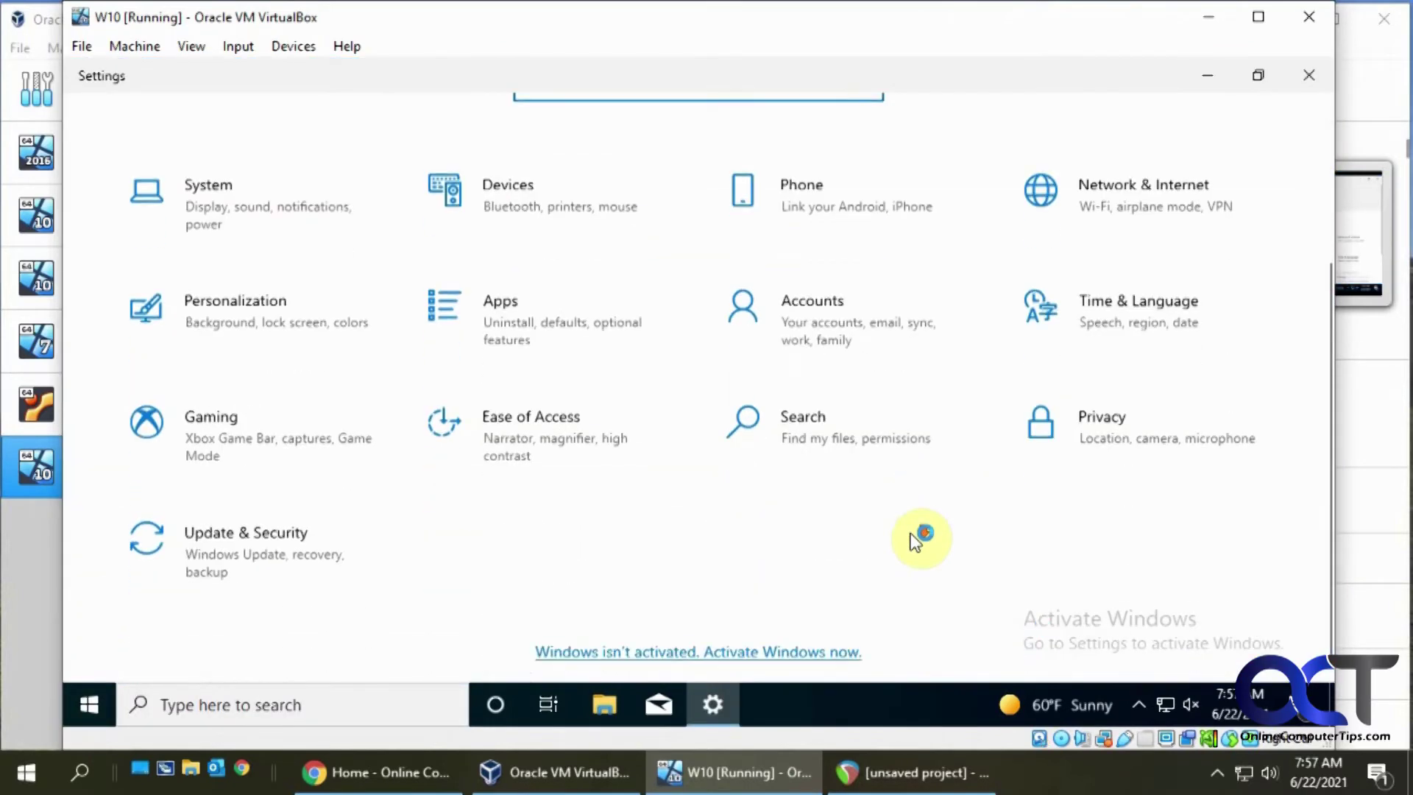
left_click(274, 551)
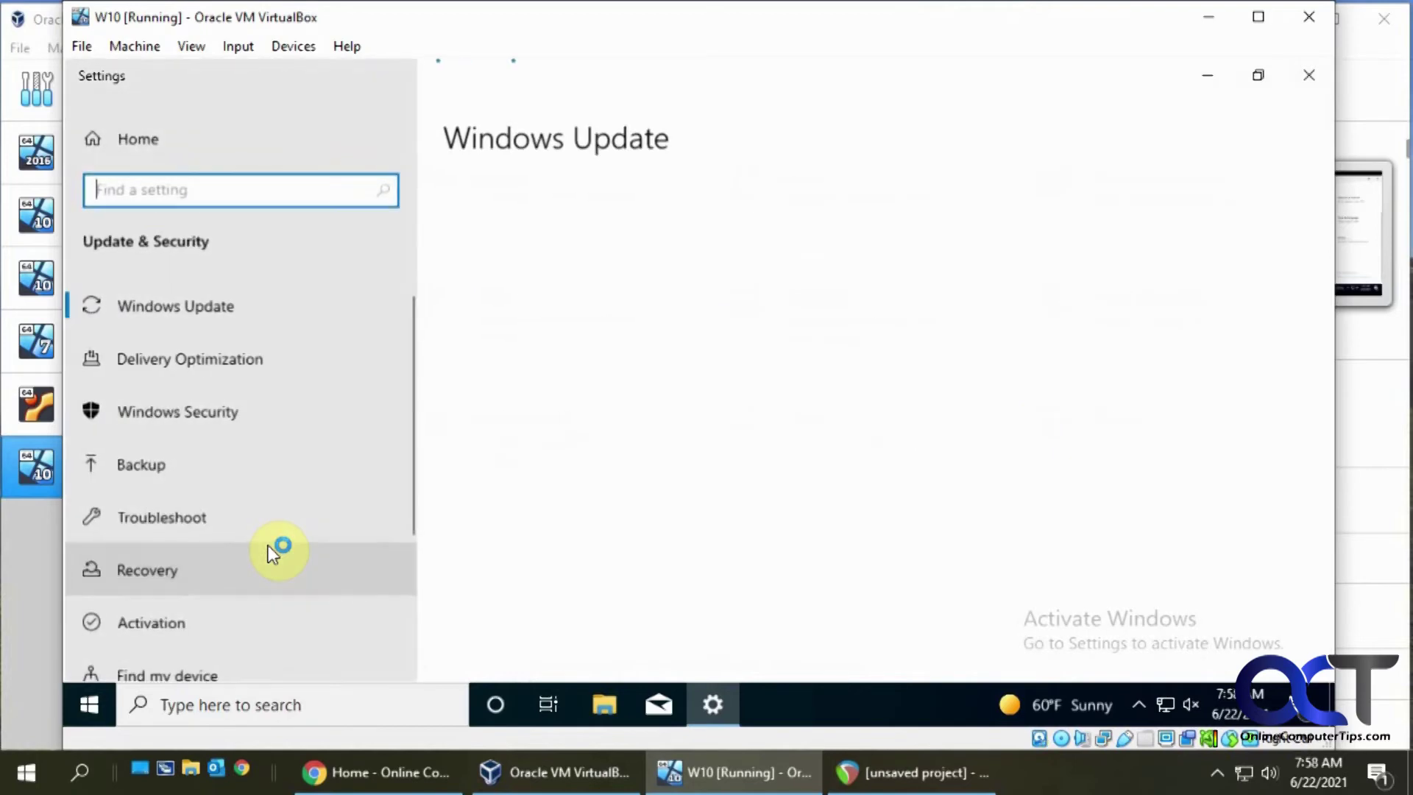
left_click(204, 410)
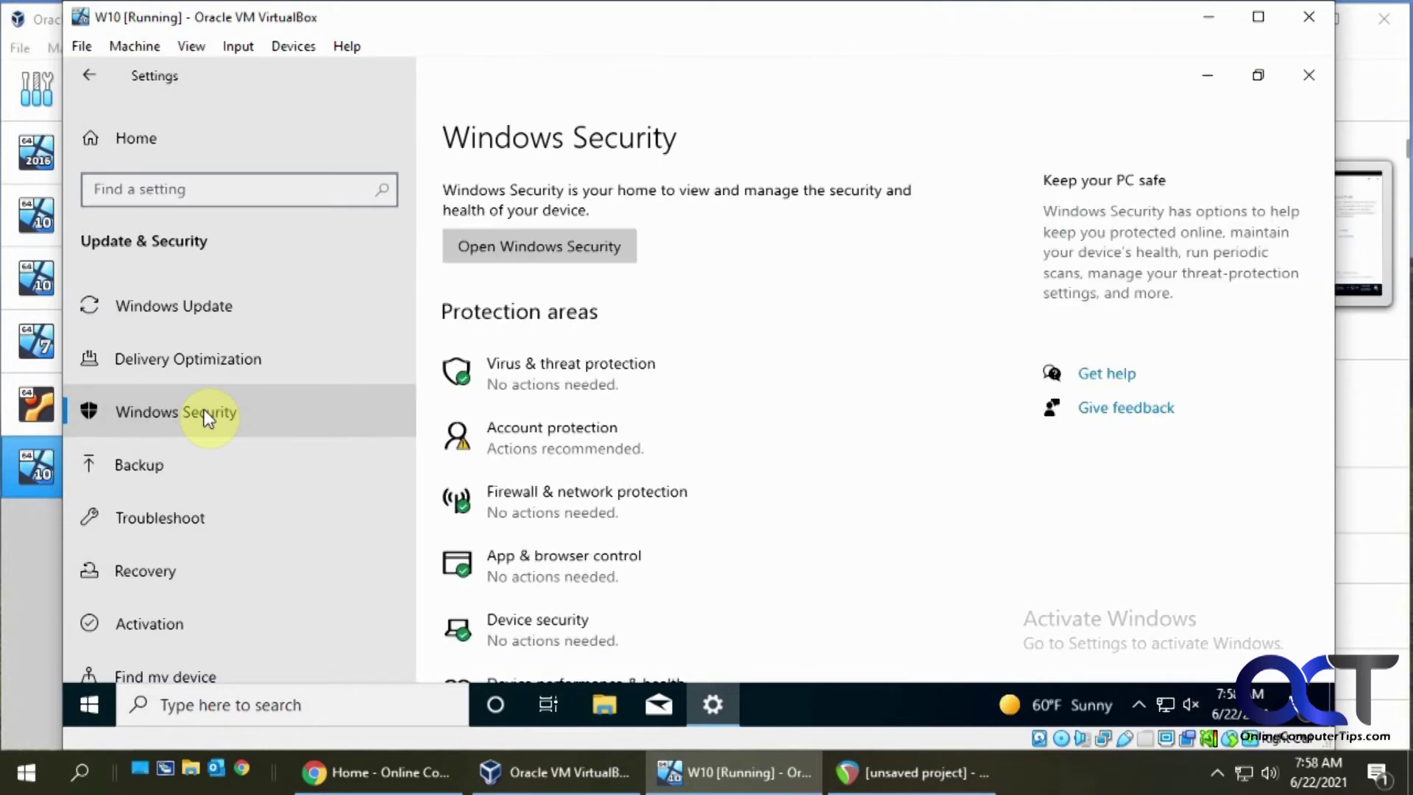
left_click(602, 380)
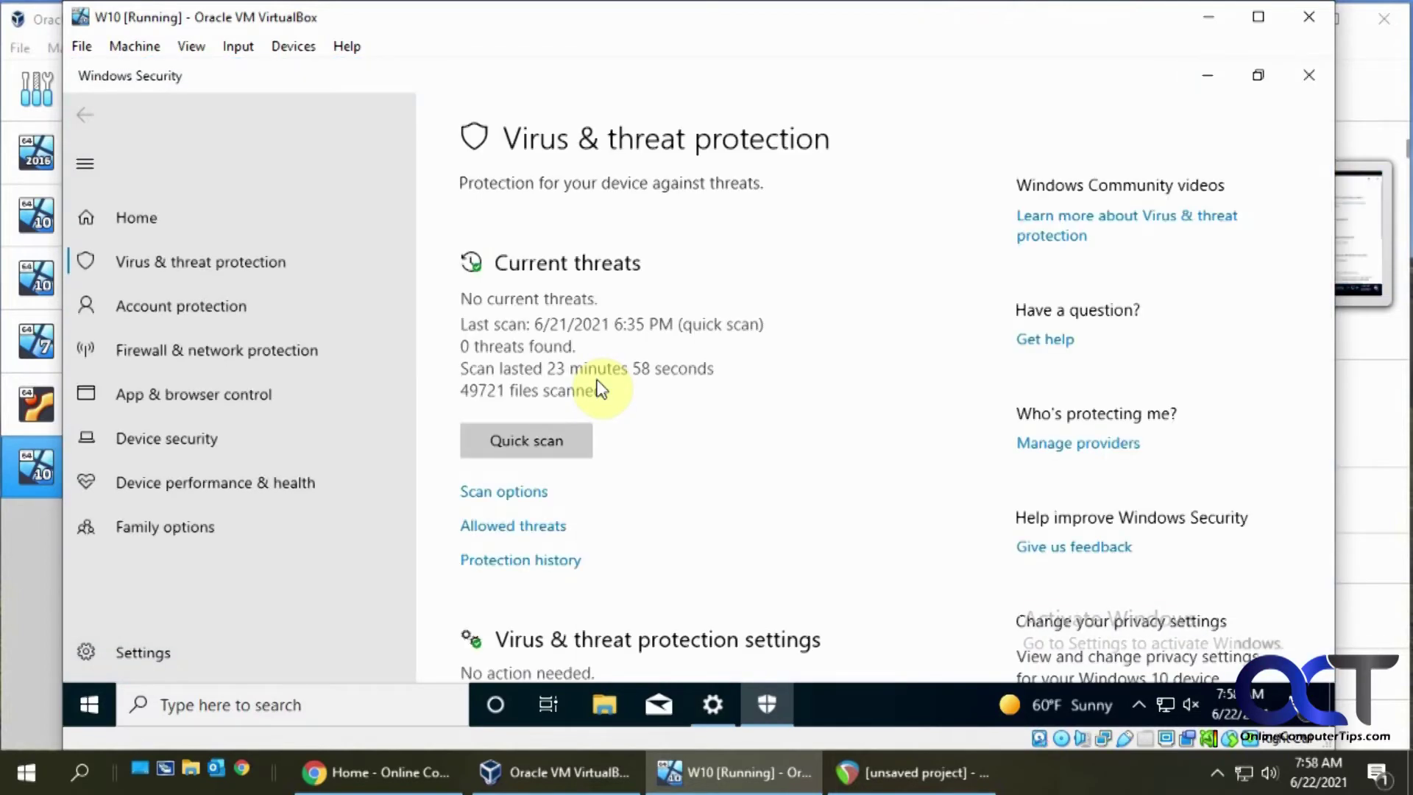
- Under Manage ransomware protection, switch Controlled folder access On and approve the UAC prompt
scroll(534, 312, "down", 5)
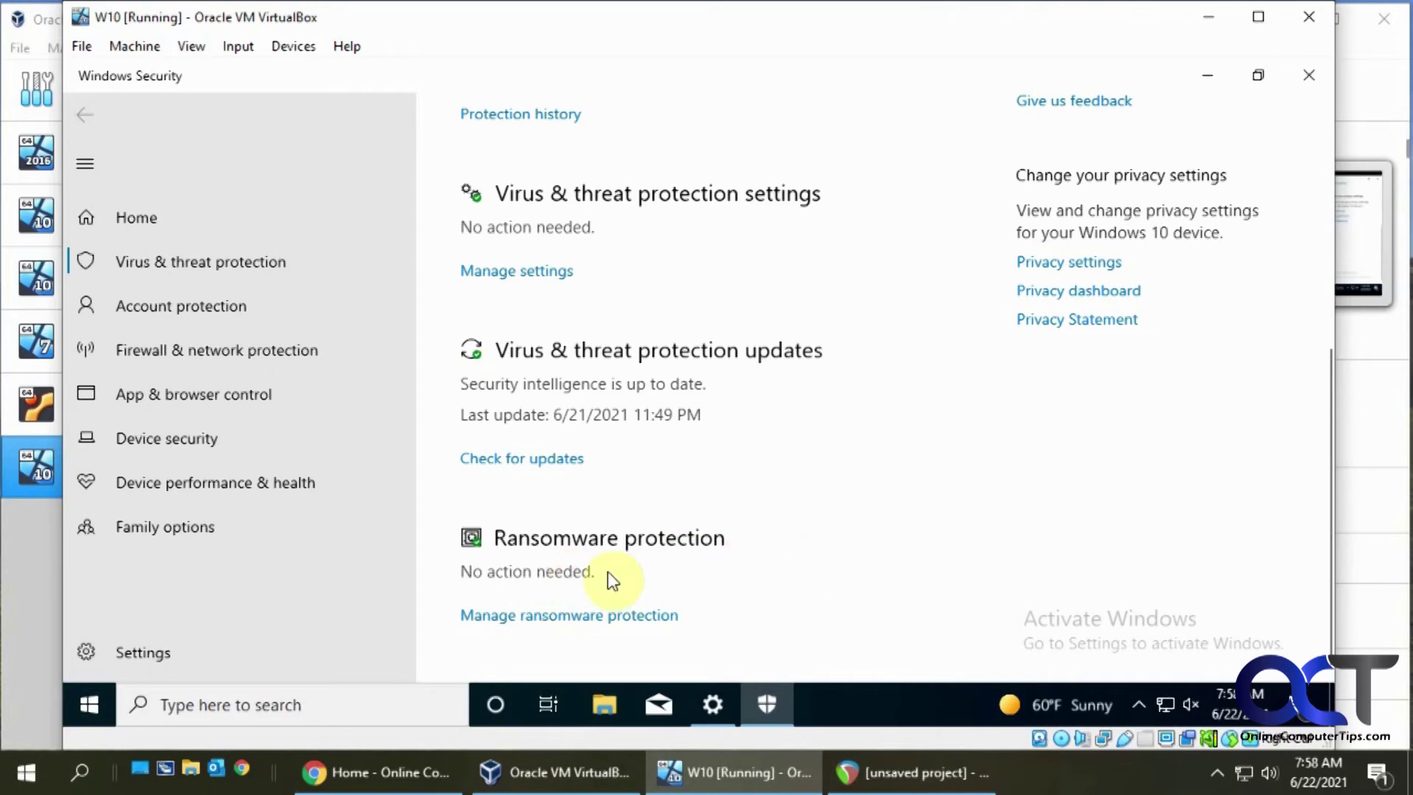
left_click(571, 619)
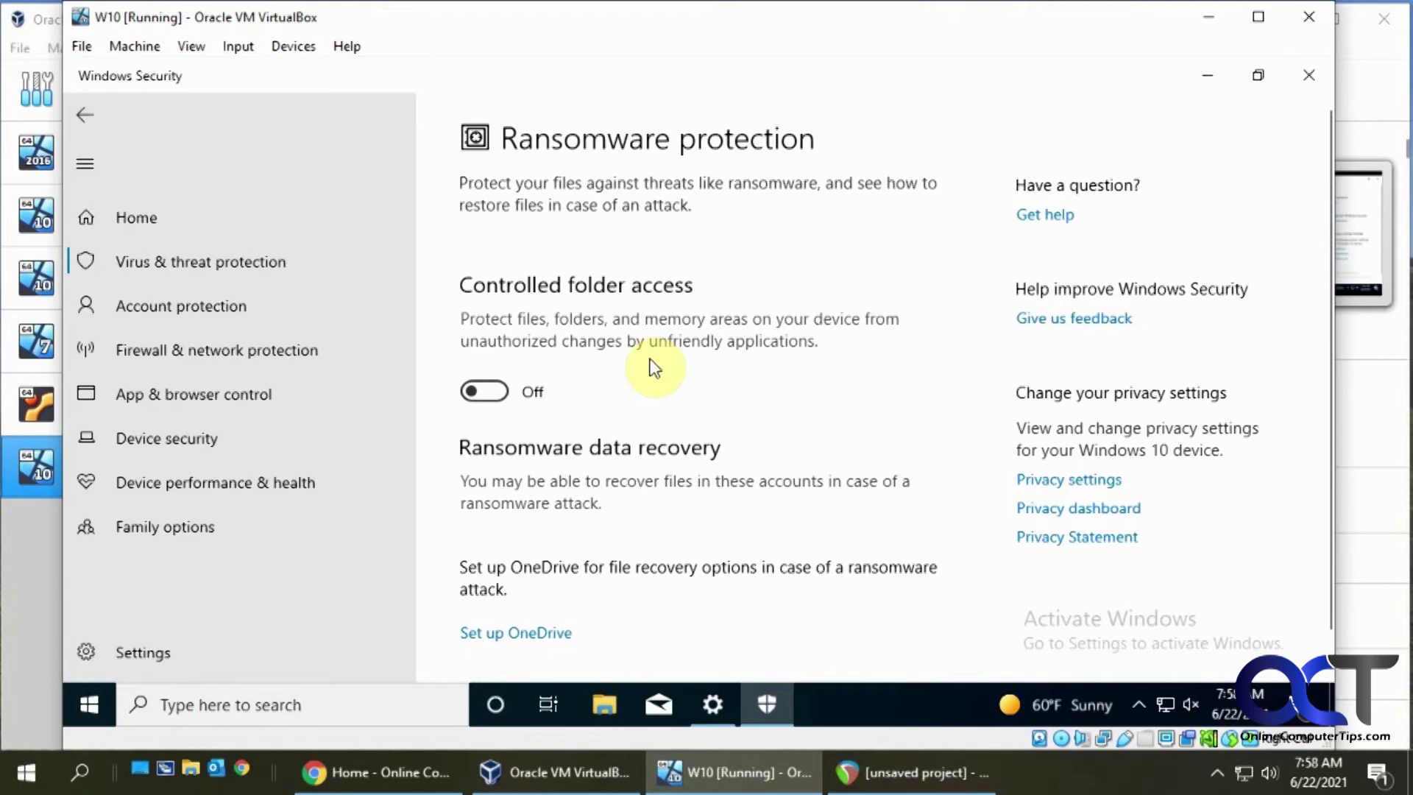
left_click(491, 393)
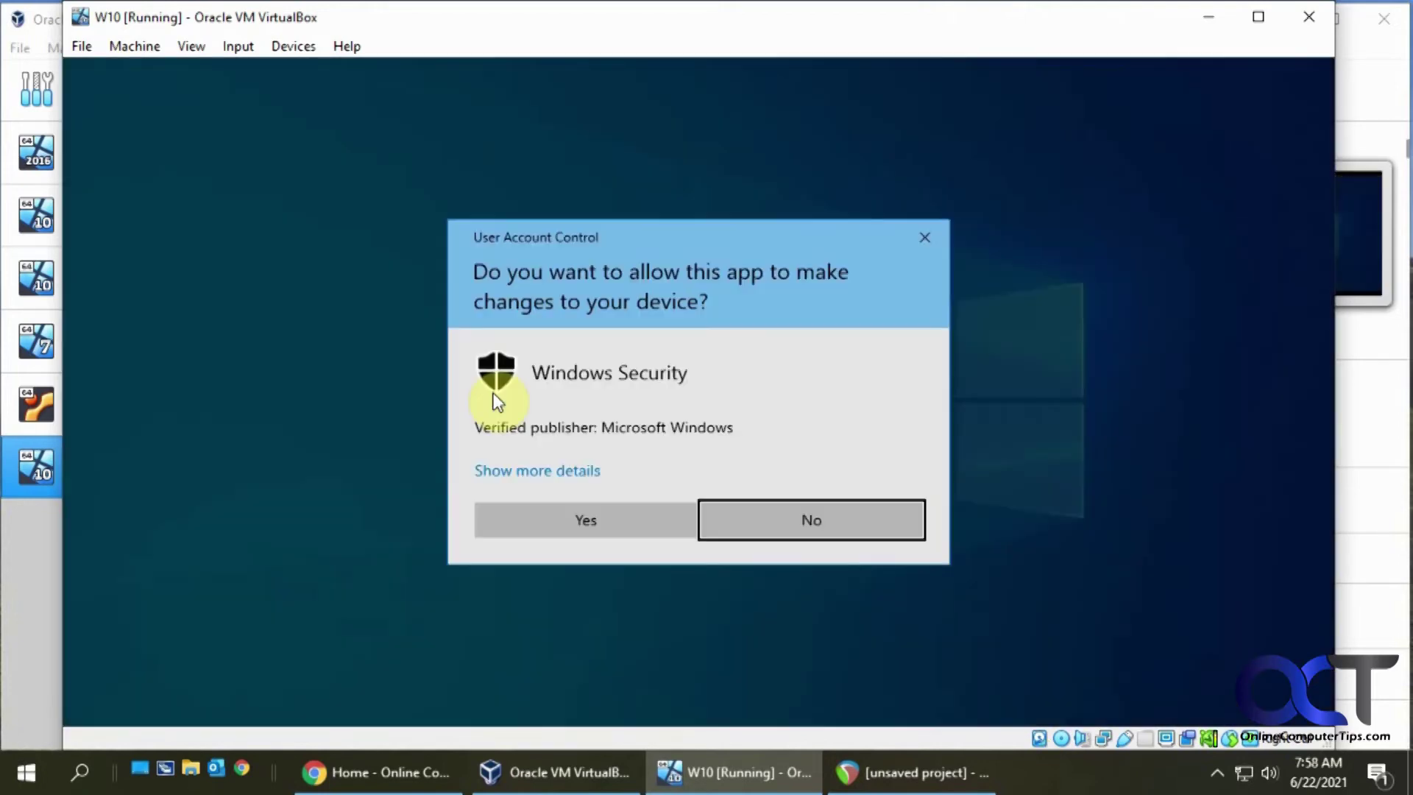
left_click(620, 519)
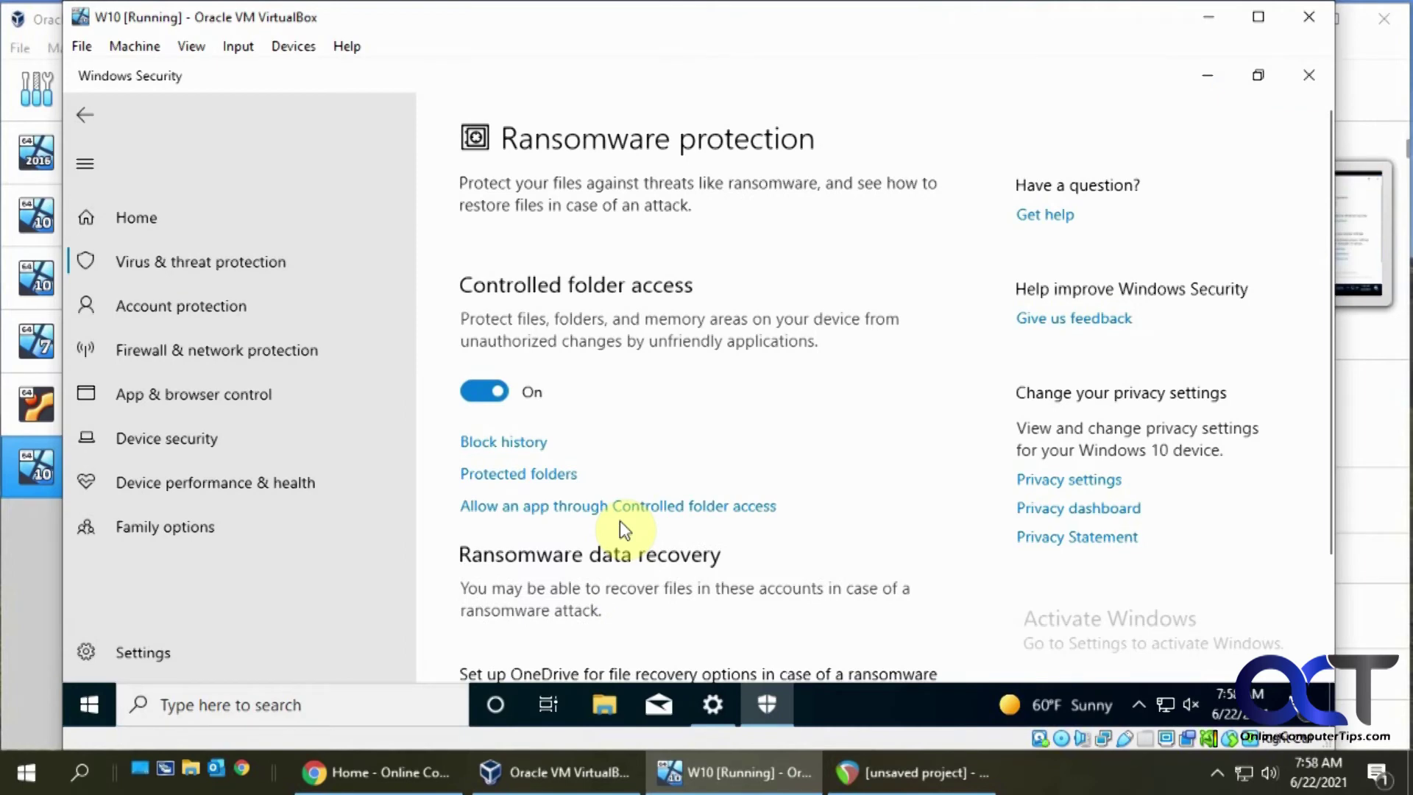
- Look at the Controlled folder access block history, then return to Ransomware protection
scroll(696, 530, "down", 2)
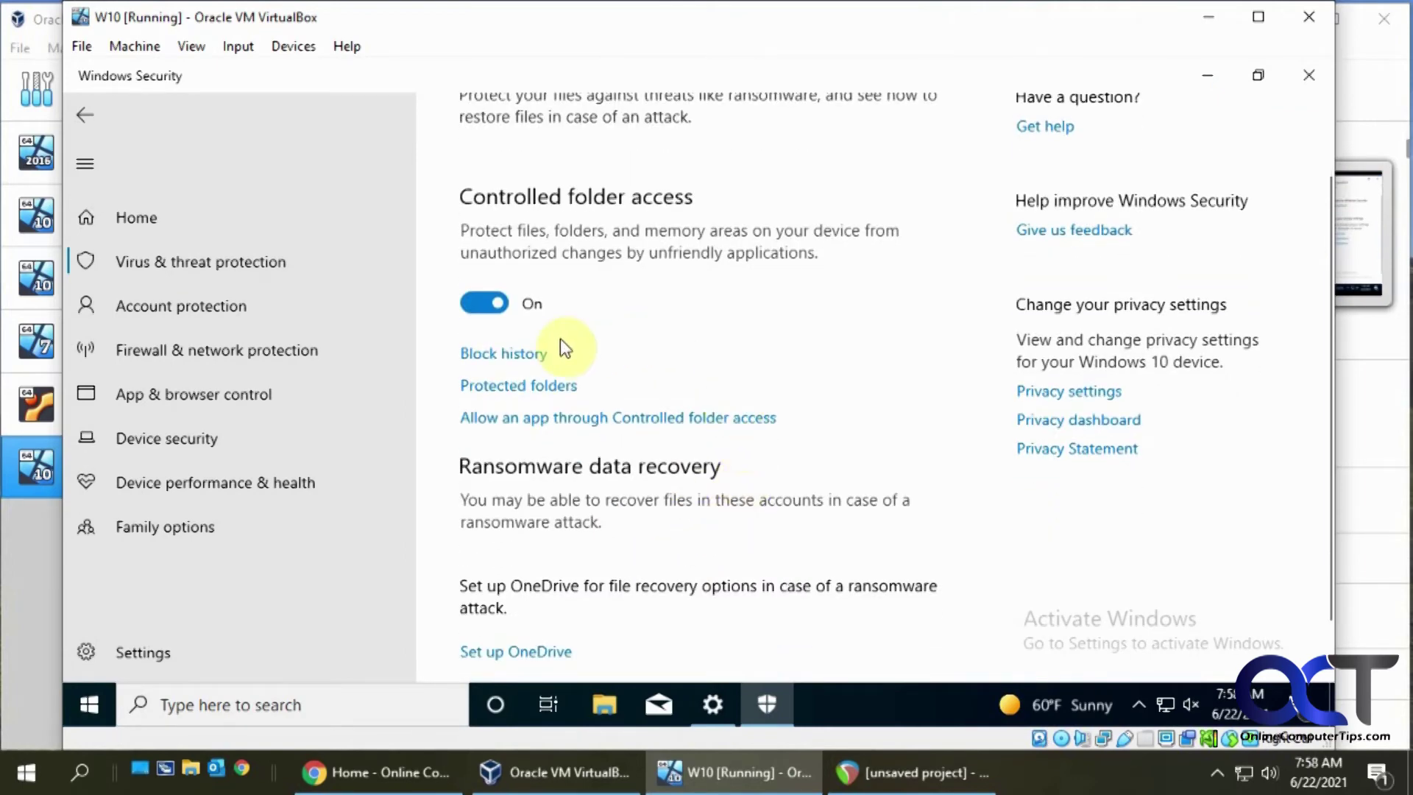
left_click(530, 356)
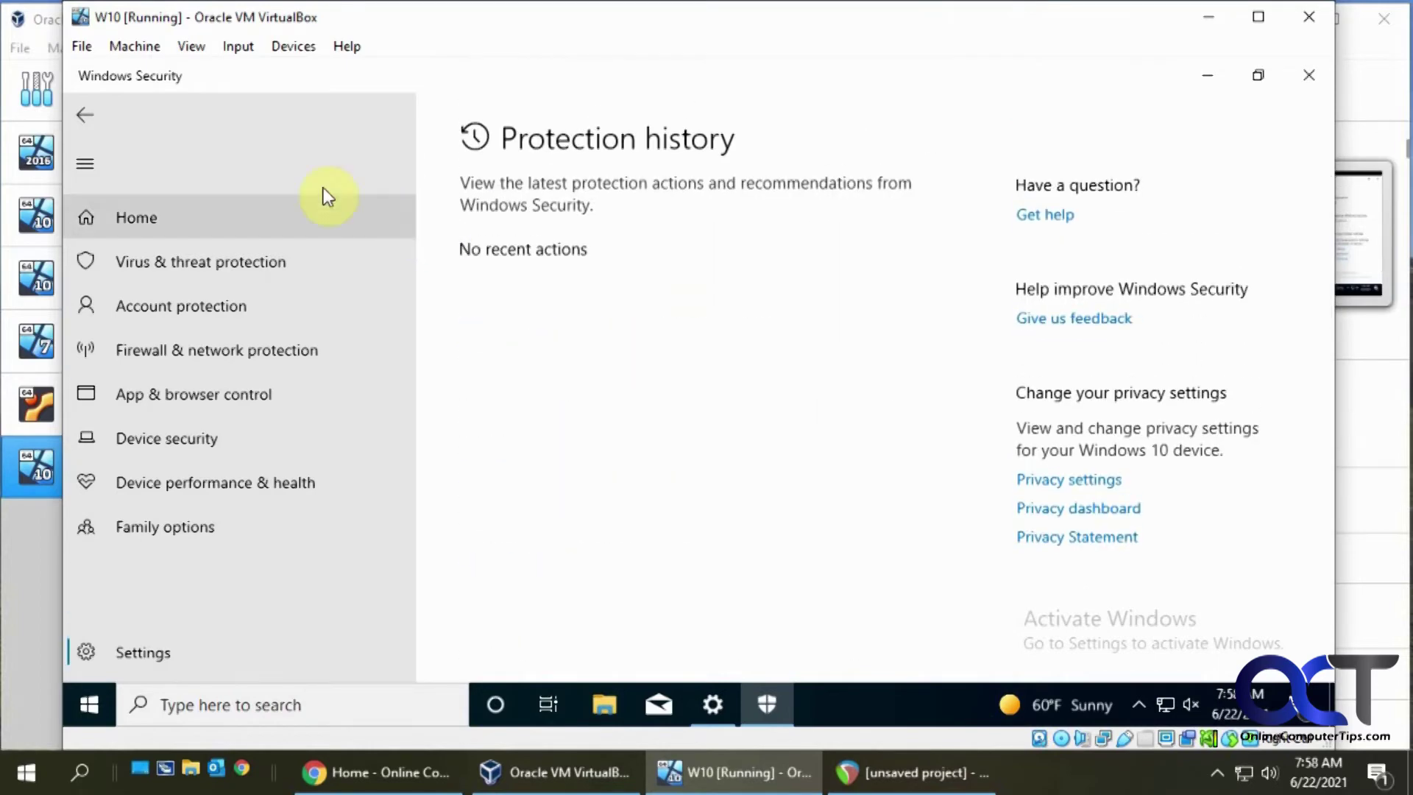
left_click(85, 115)
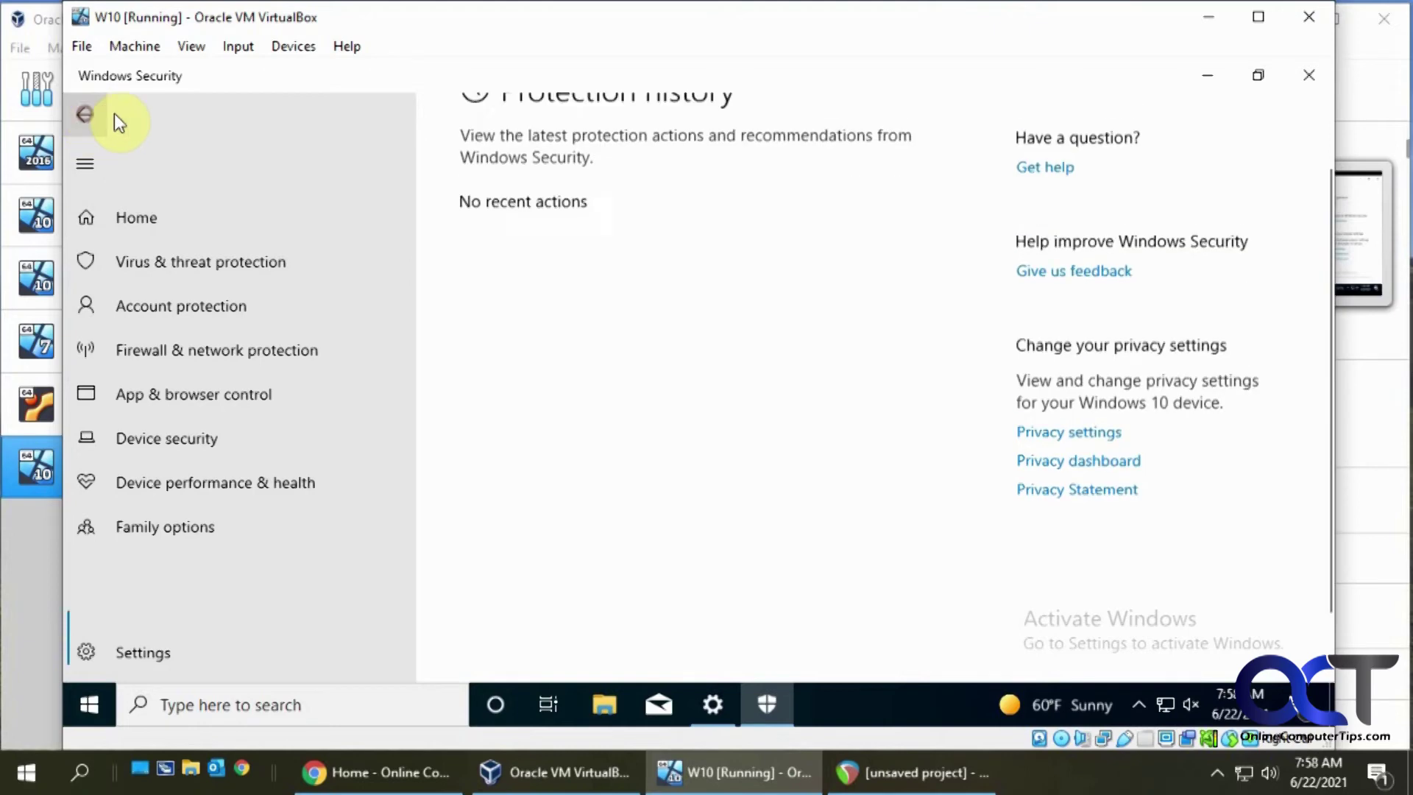
- Open Protected folders, approve the UAC prompt, and scroll through the default protected folders
left_click(537, 404)
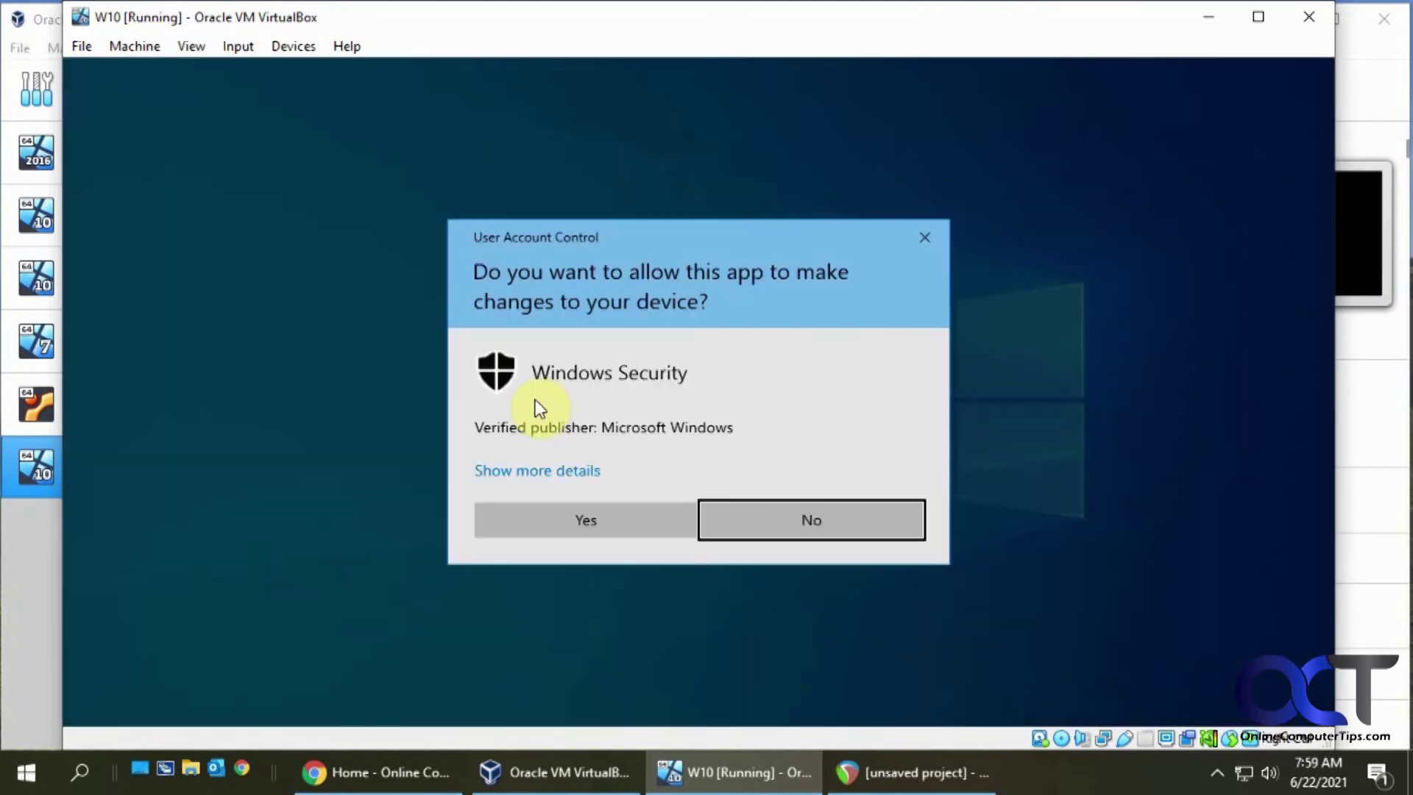
left_click(589, 530)
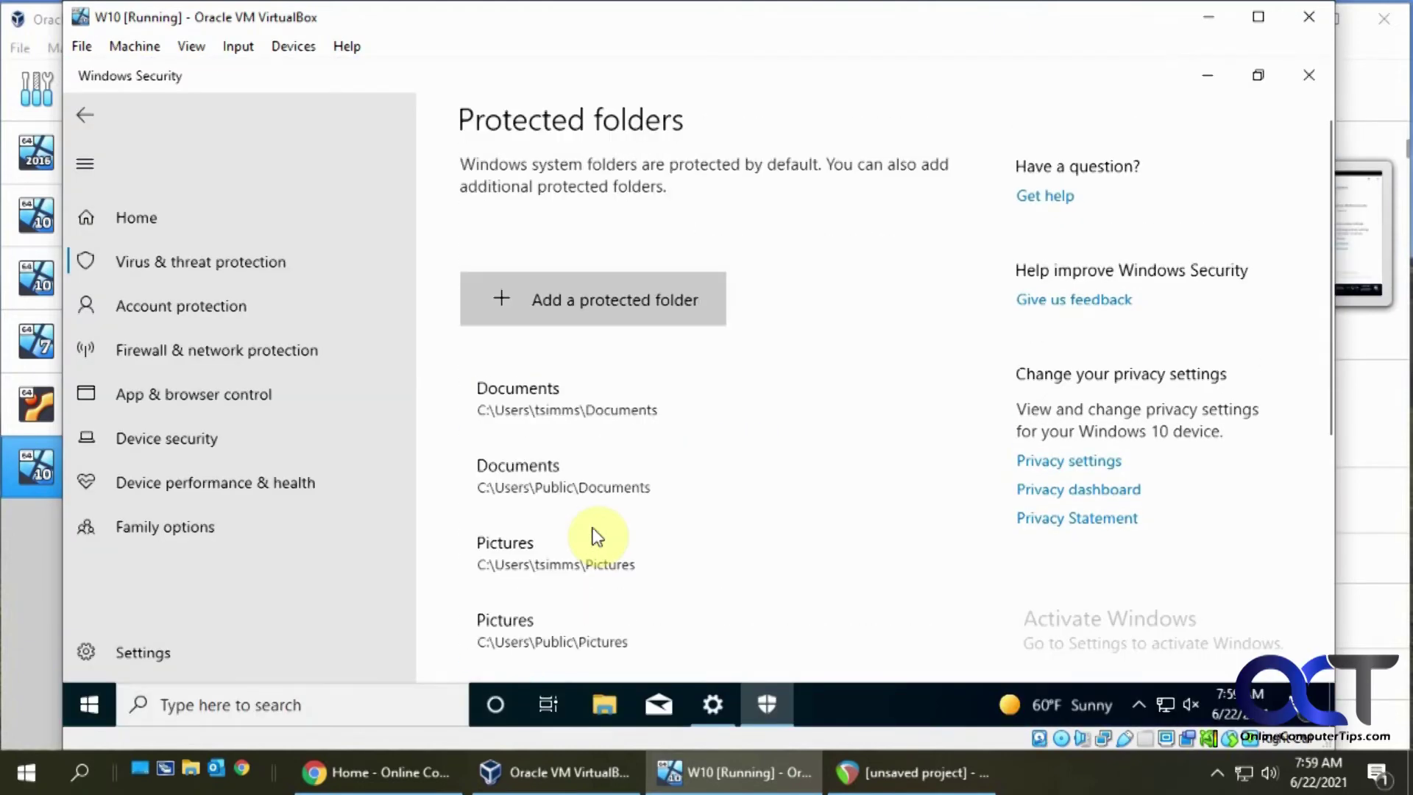
scroll(785, 327, "down", 1)
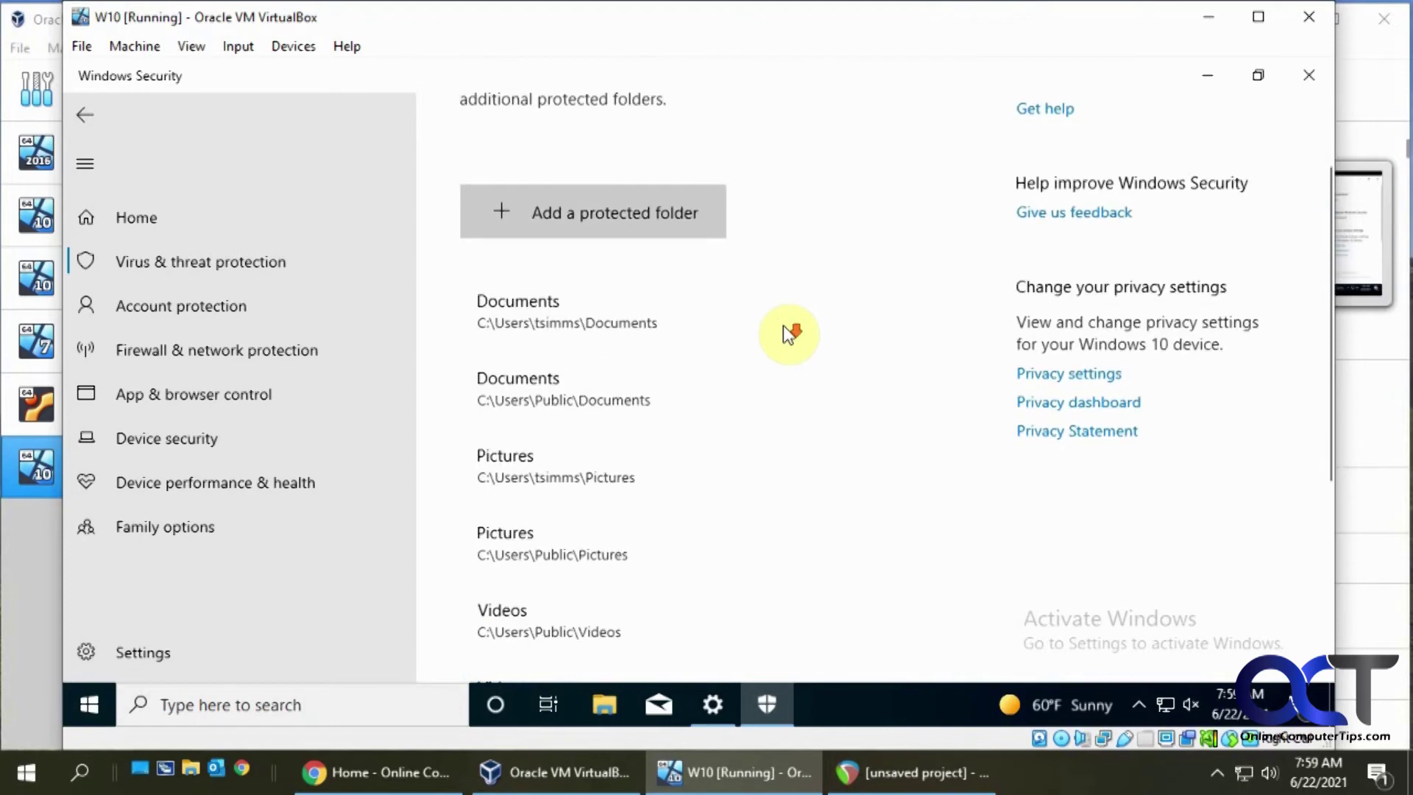
scroll(785, 325, "down", 4)
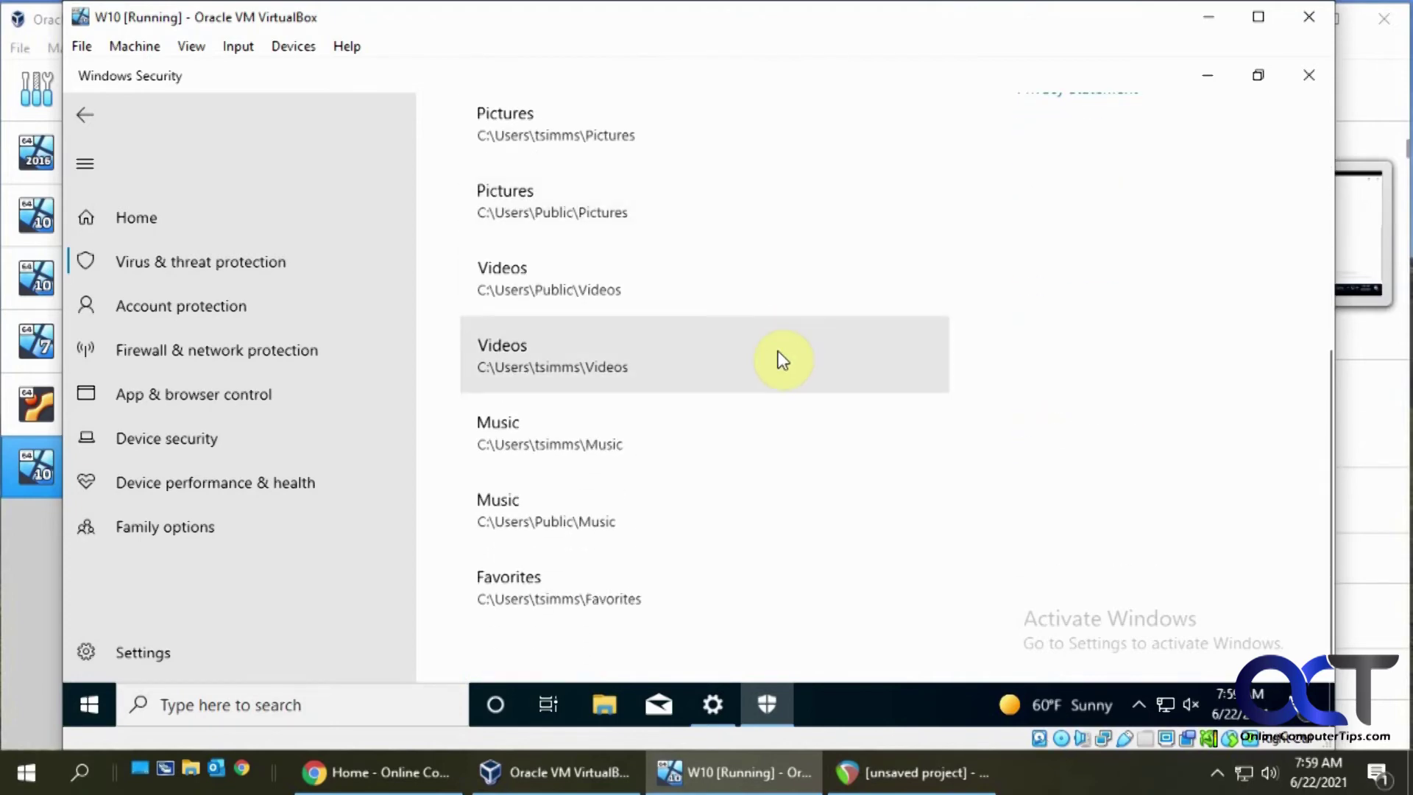
scroll(779, 352, "up", 2)
scroll(779, 352, "down", 2)
scroll(781, 364, "up", 4)
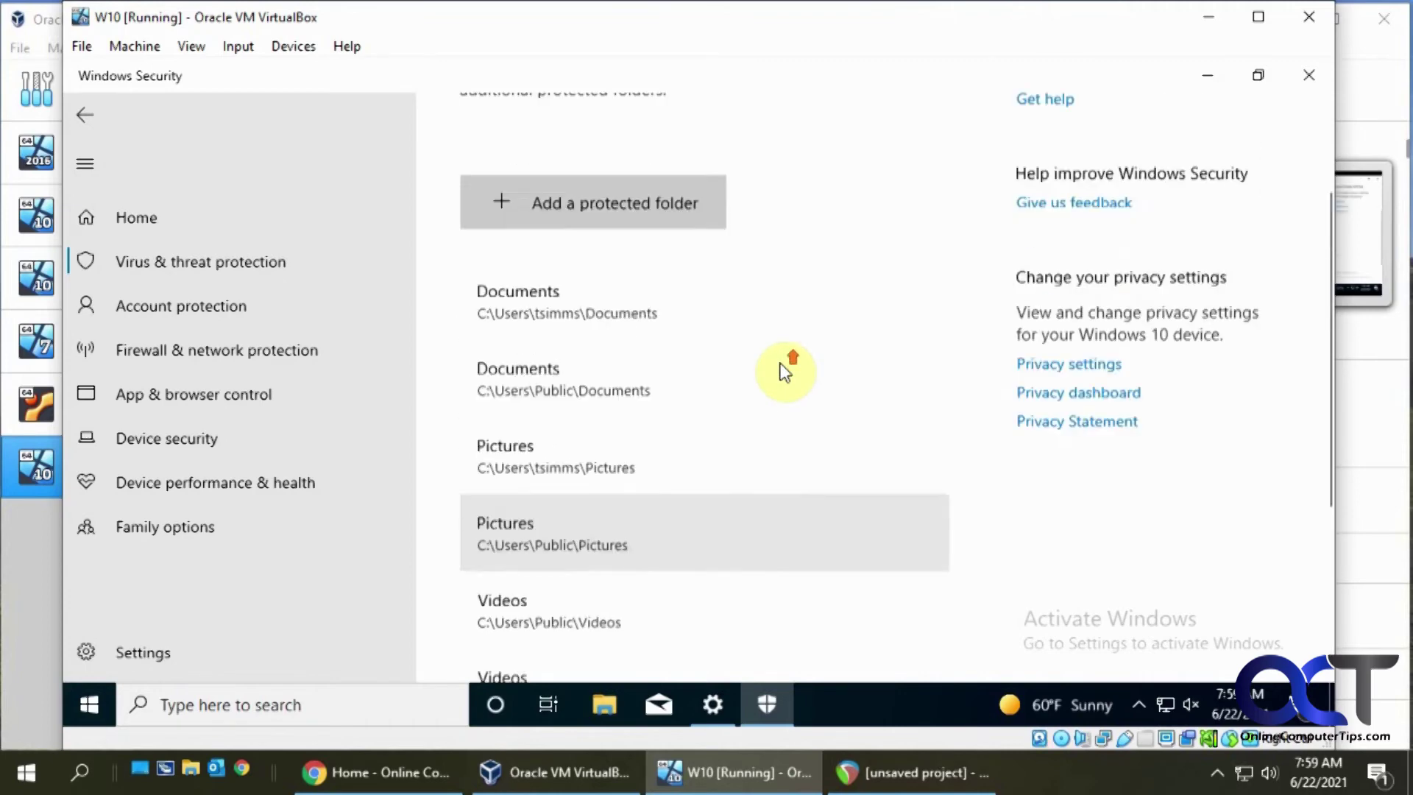
scroll(785, 372, "up", 2)
- Add C:\Program Files\Google as a protected folder through the Select Folder dialog
left_click(617, 330)
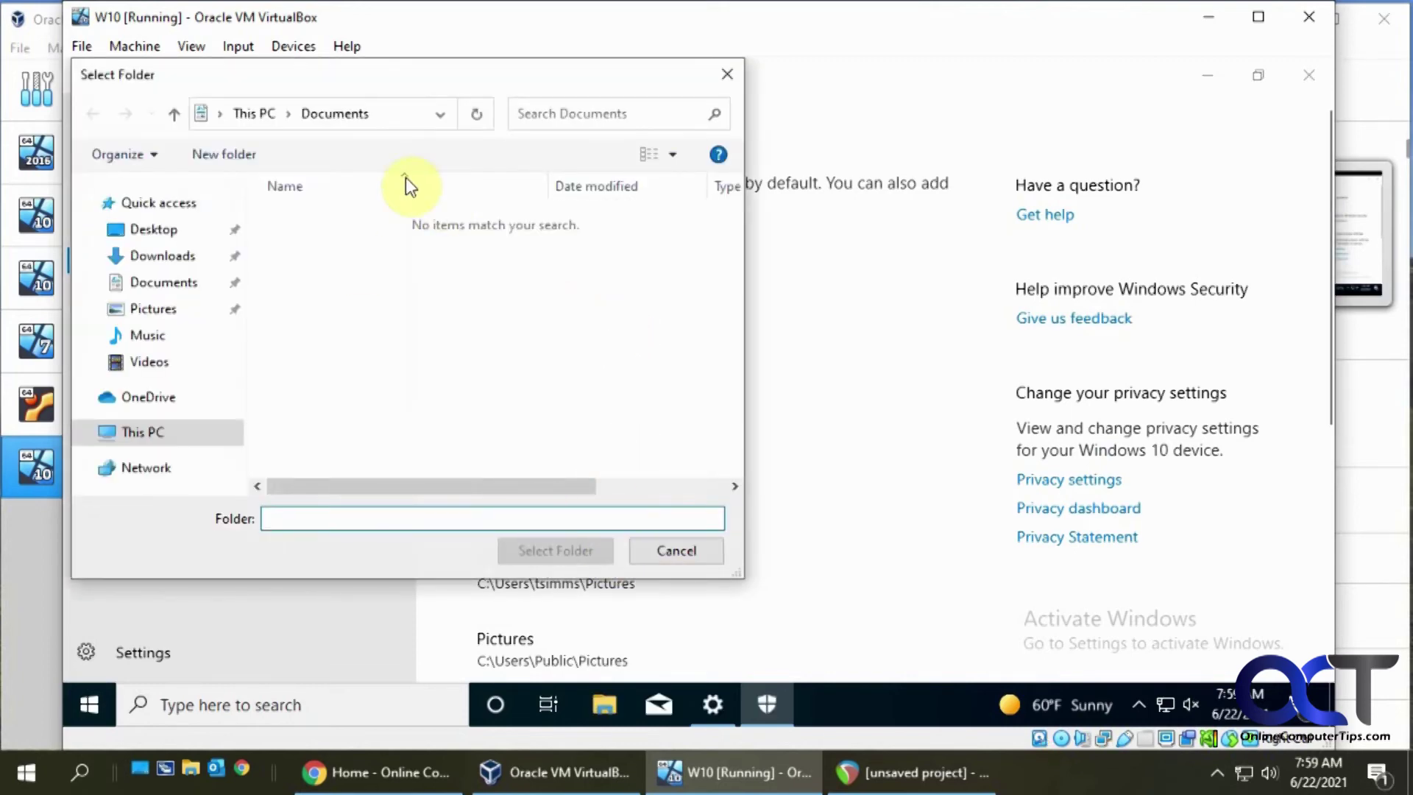
left_click(161, 431)
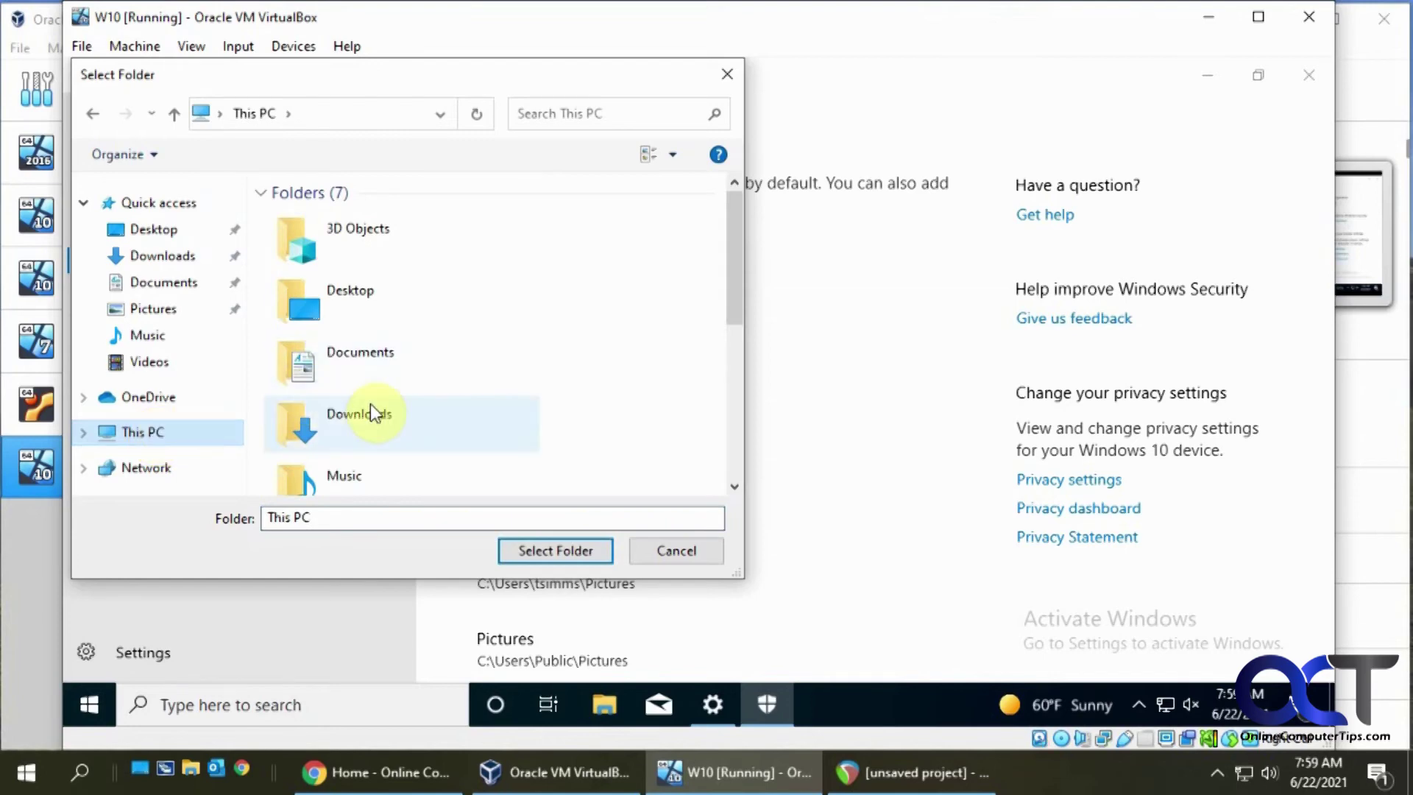
scroll(370, 407, "down", 3)
double_click(374, 413)
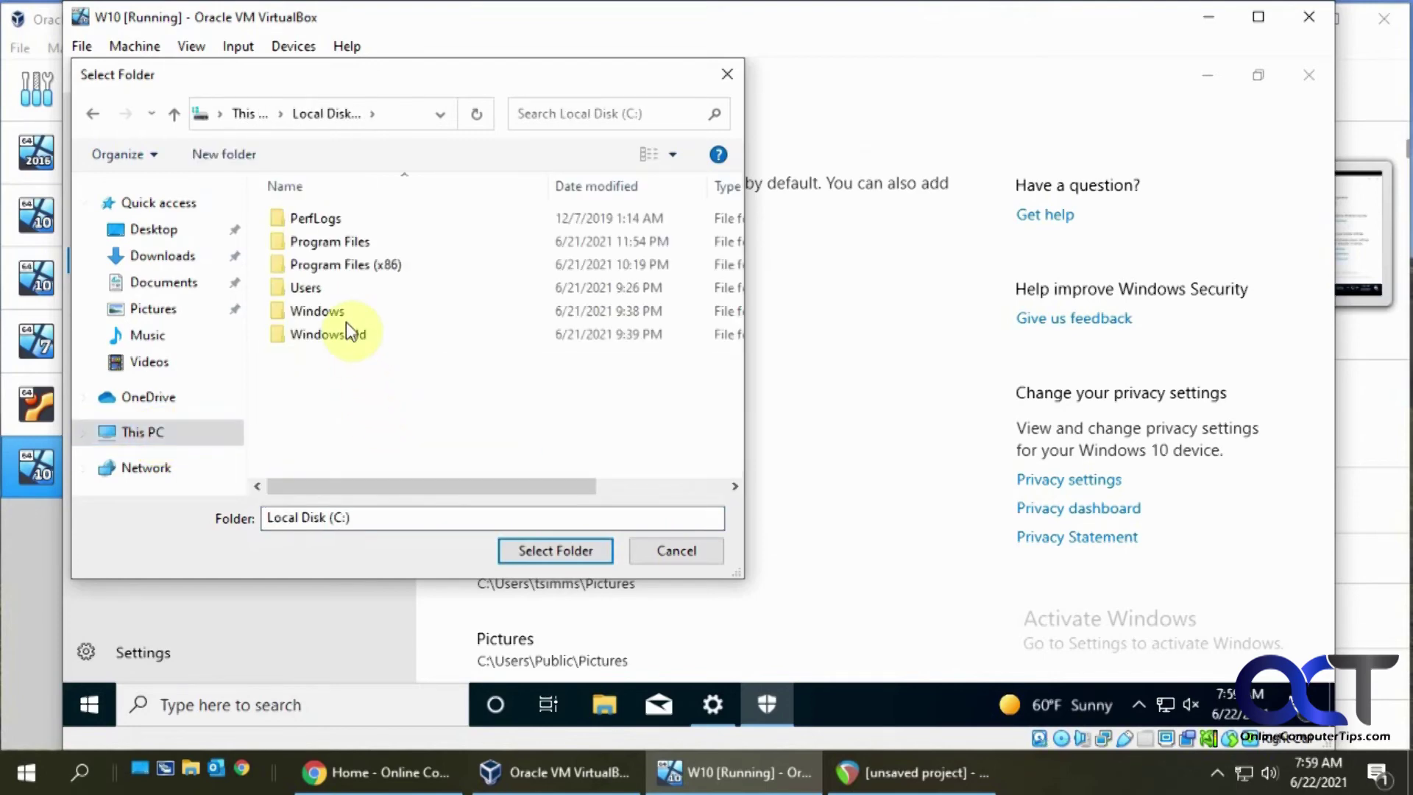
double_click(316, 240)
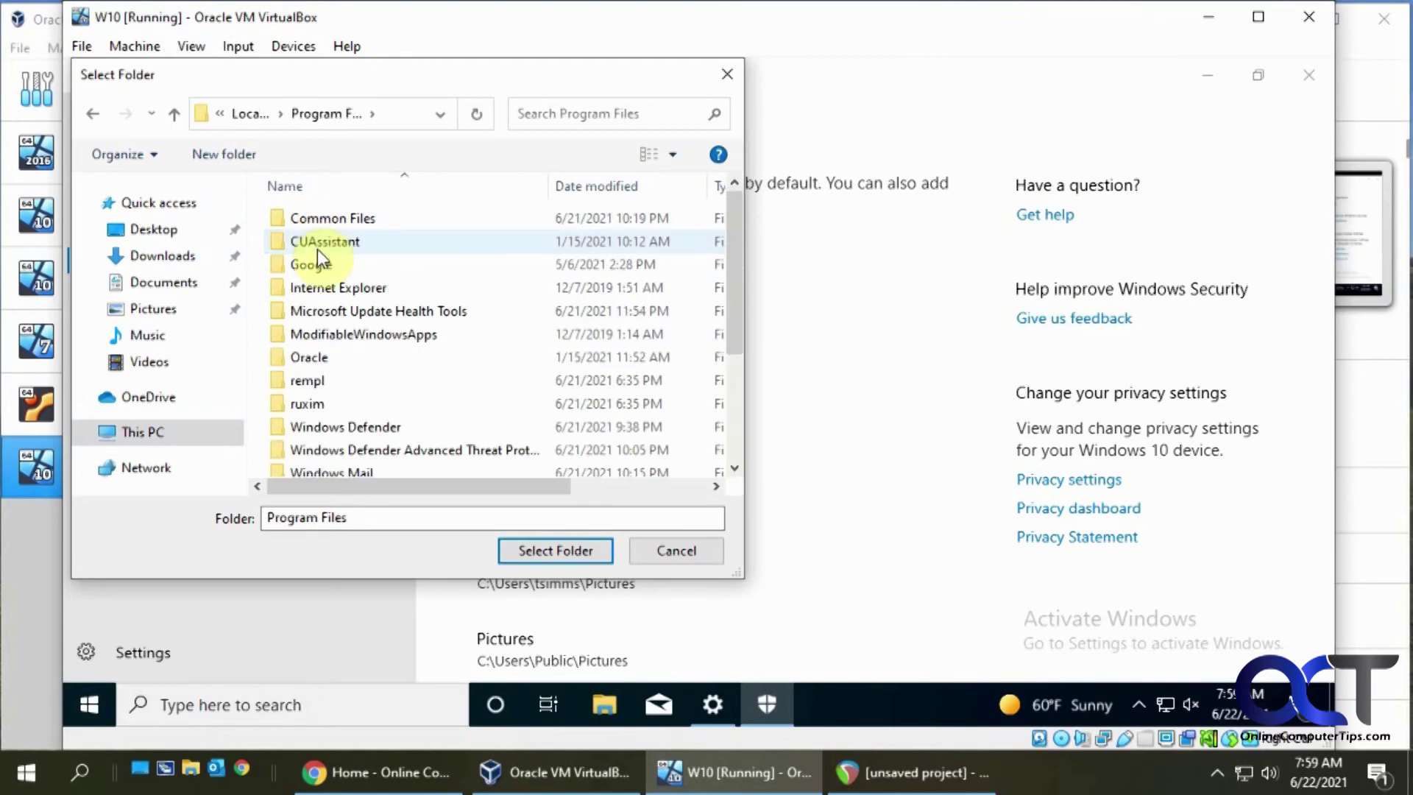
left_click(315, 265)
left_click(576, 549)
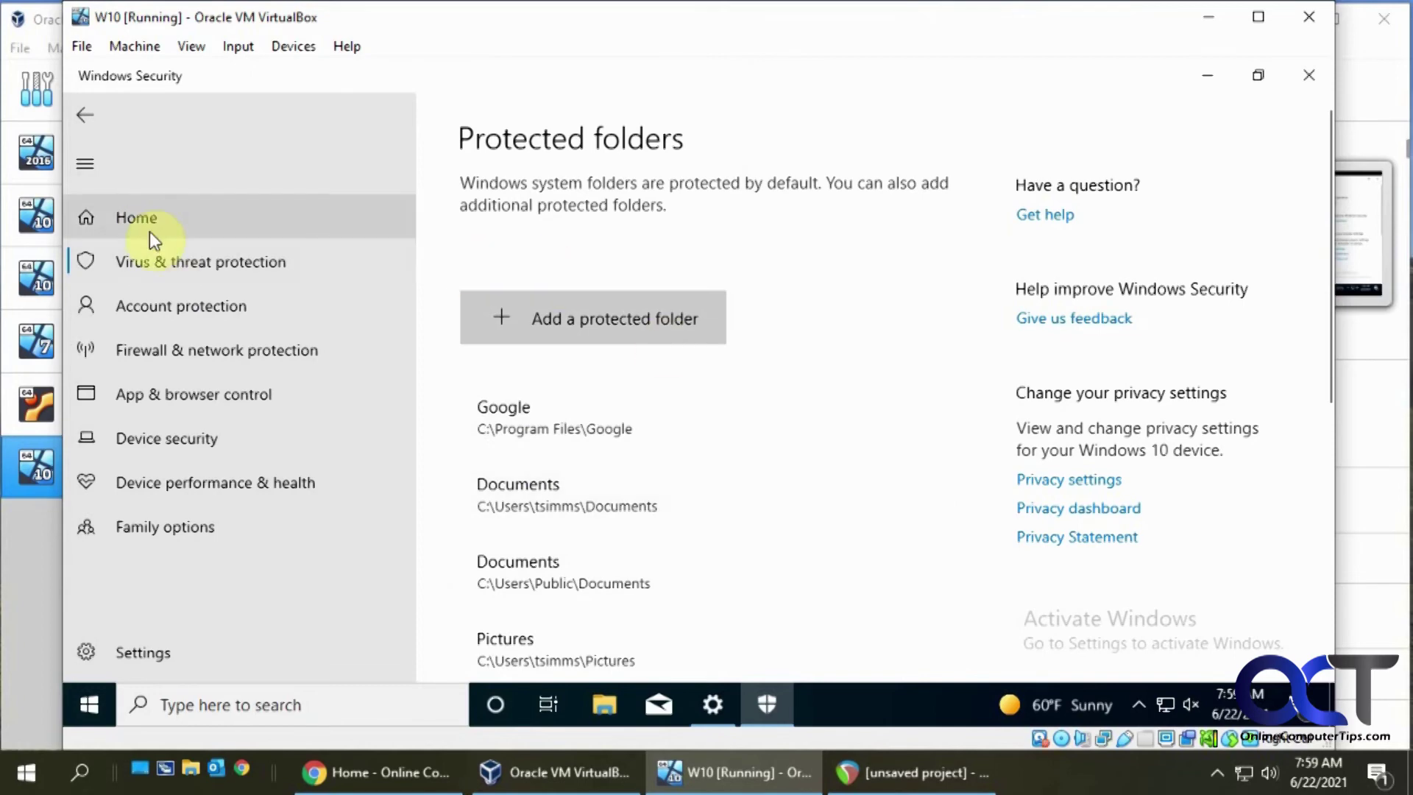
- Go back to Ransomware protection to check it, then close Windows Security and Settings
left_click(93, 112)
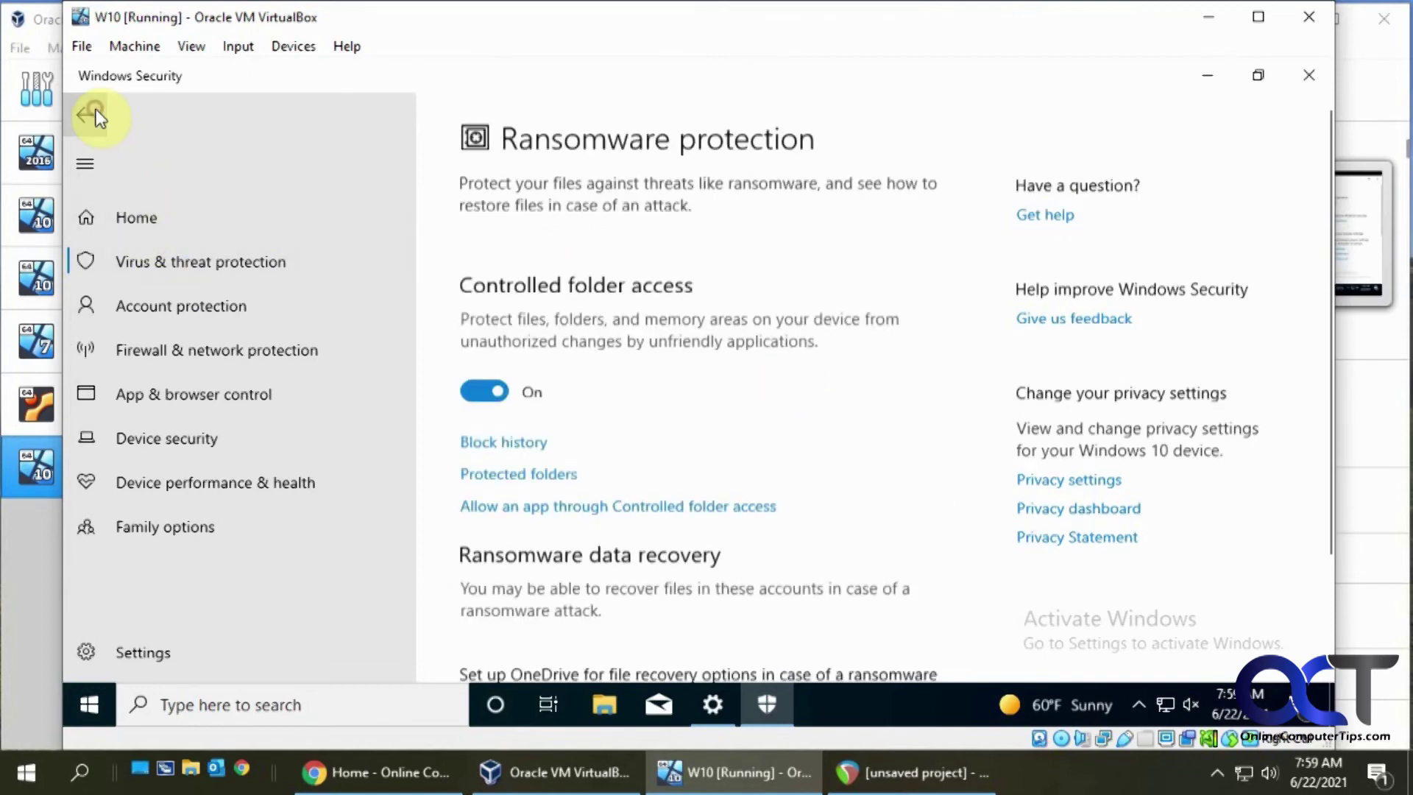
scroll(815, 541, "down", 2)
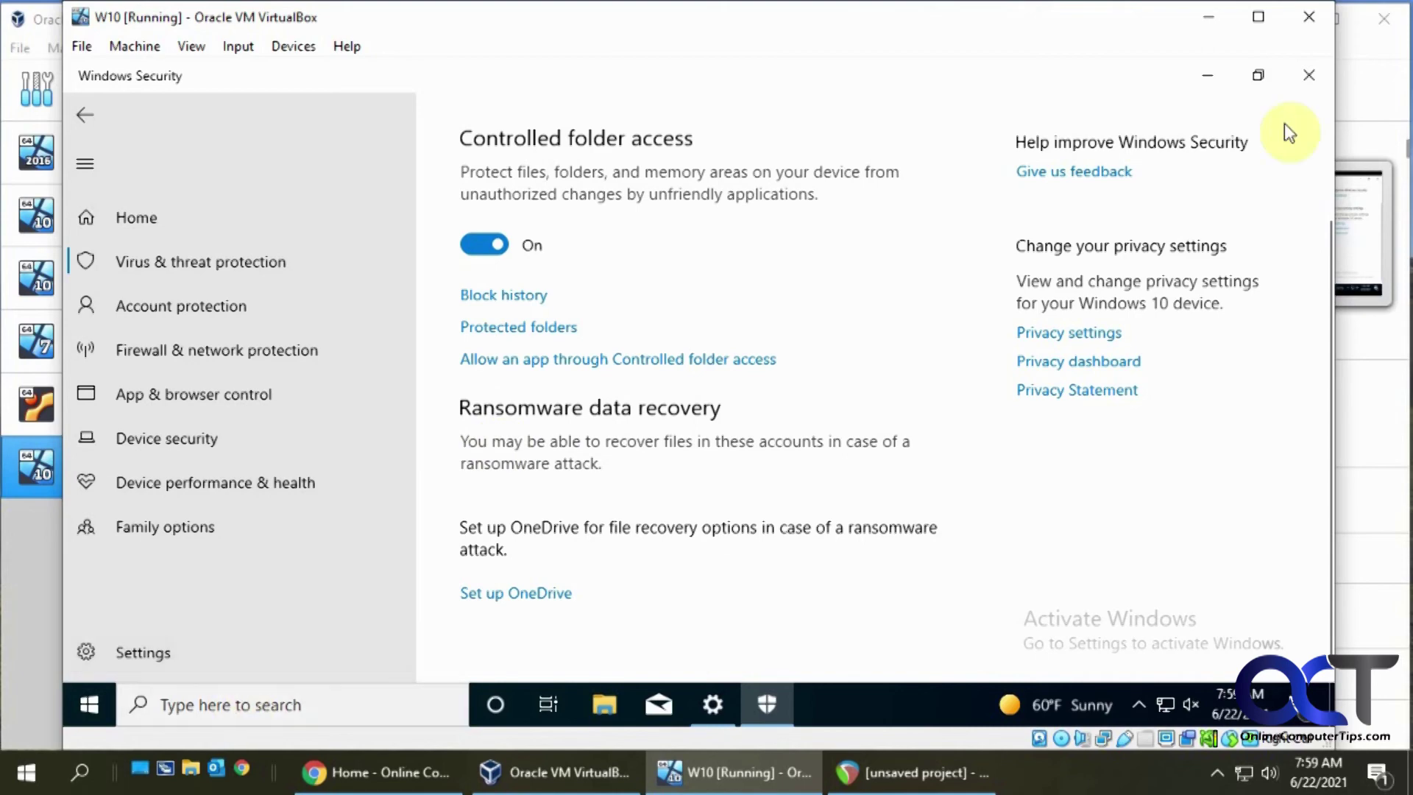
left_click(1310, 72)
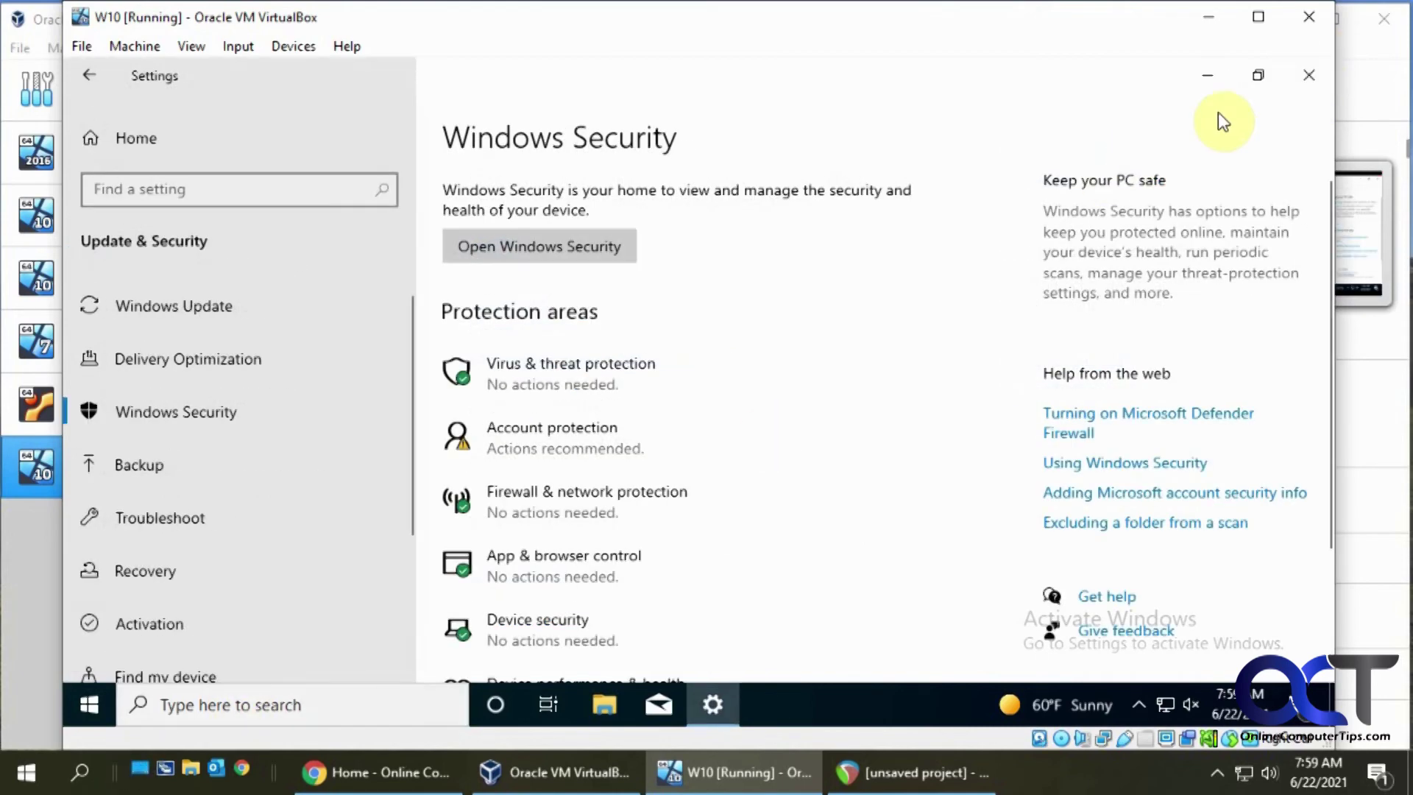
left_click(1314, 78)
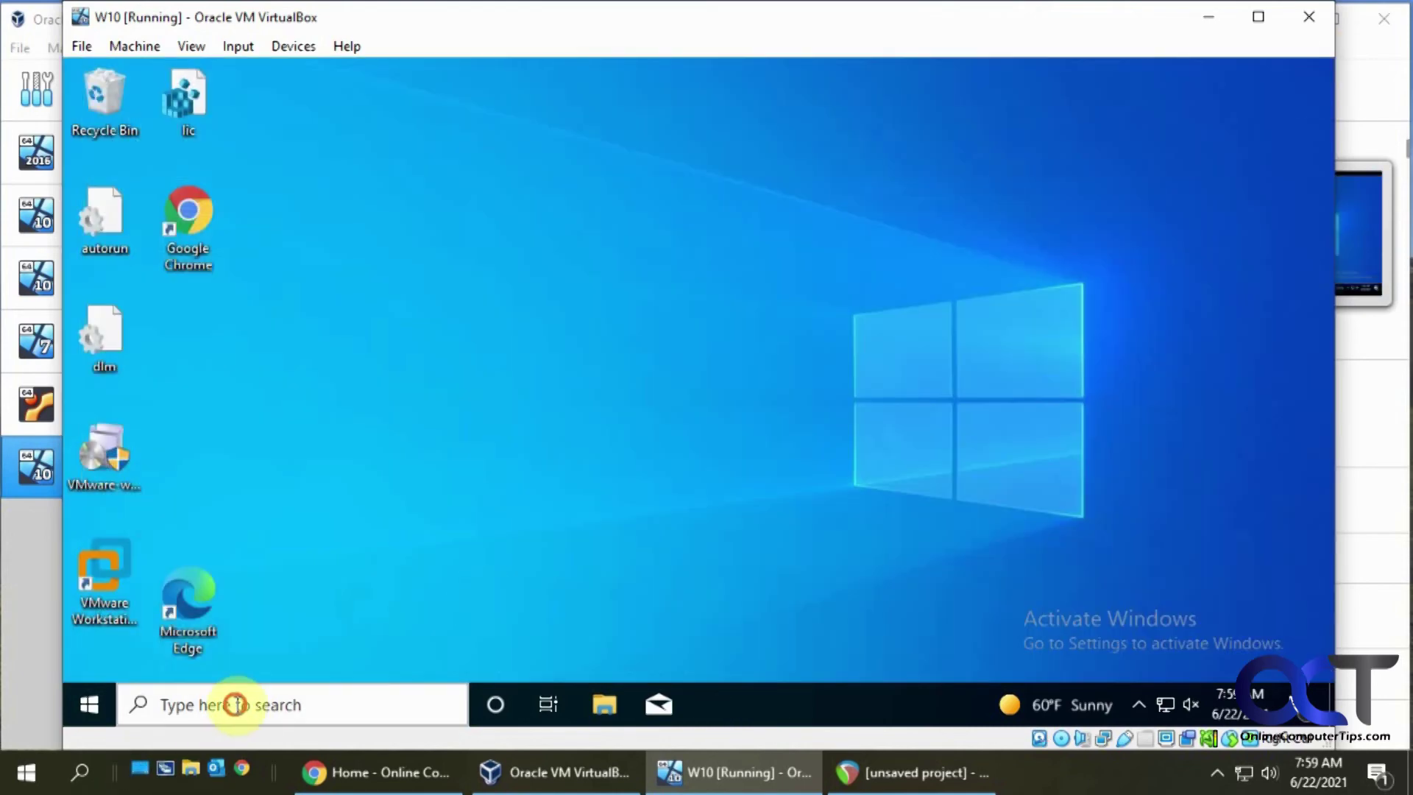
- Search the taskbar for 'ransomeware p' and open the Ransomware protection result
left_click(243, 701)
type("ransomeware")
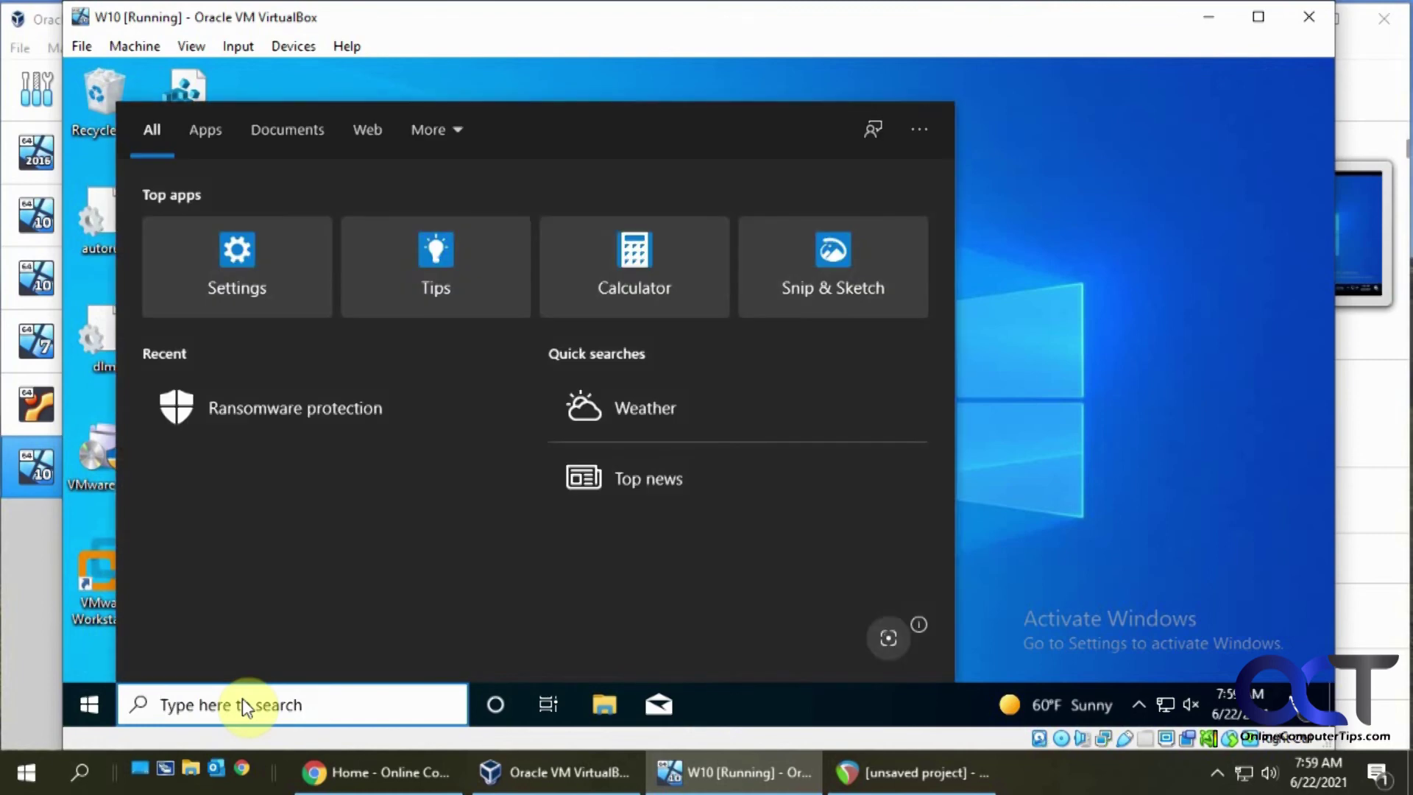
type(" p")
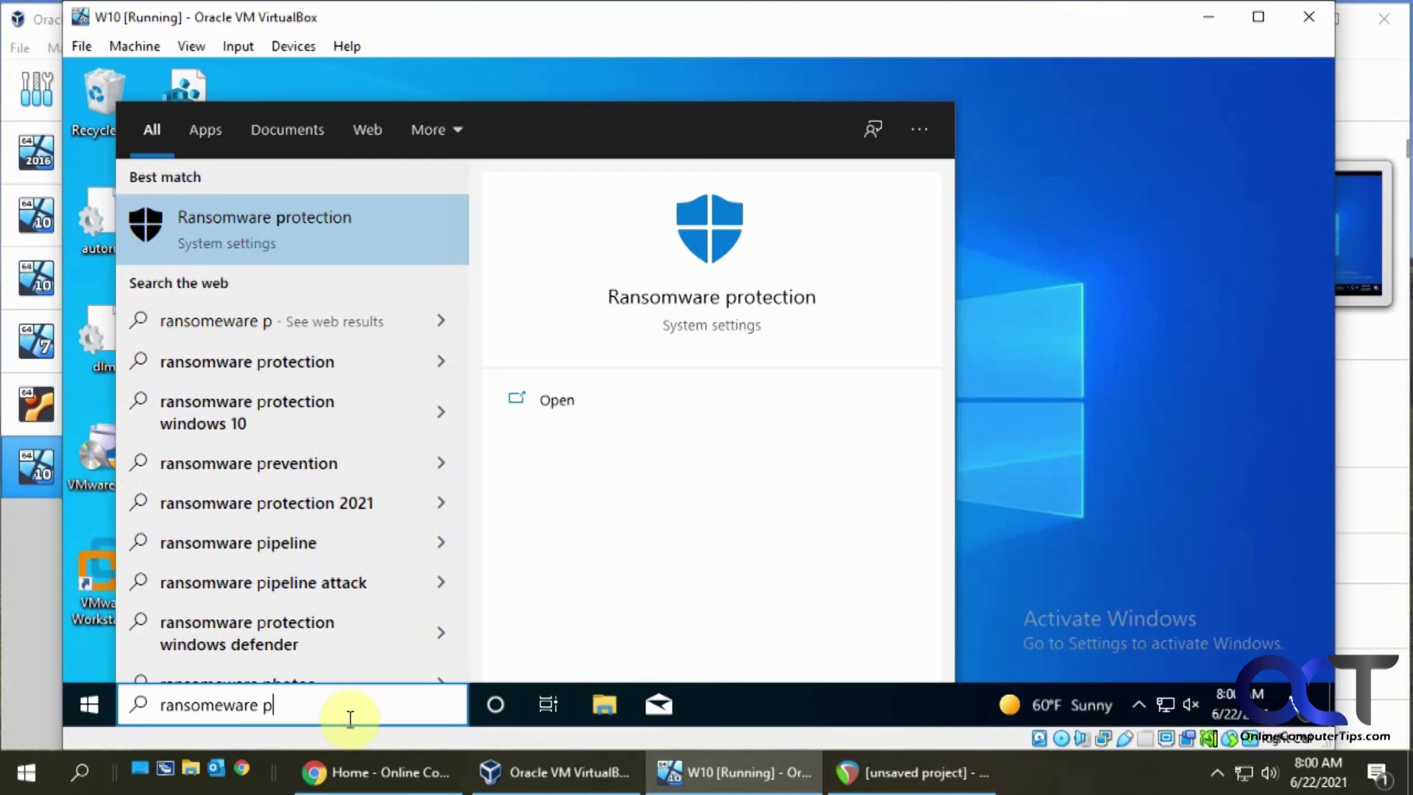
left_click(296, 239)
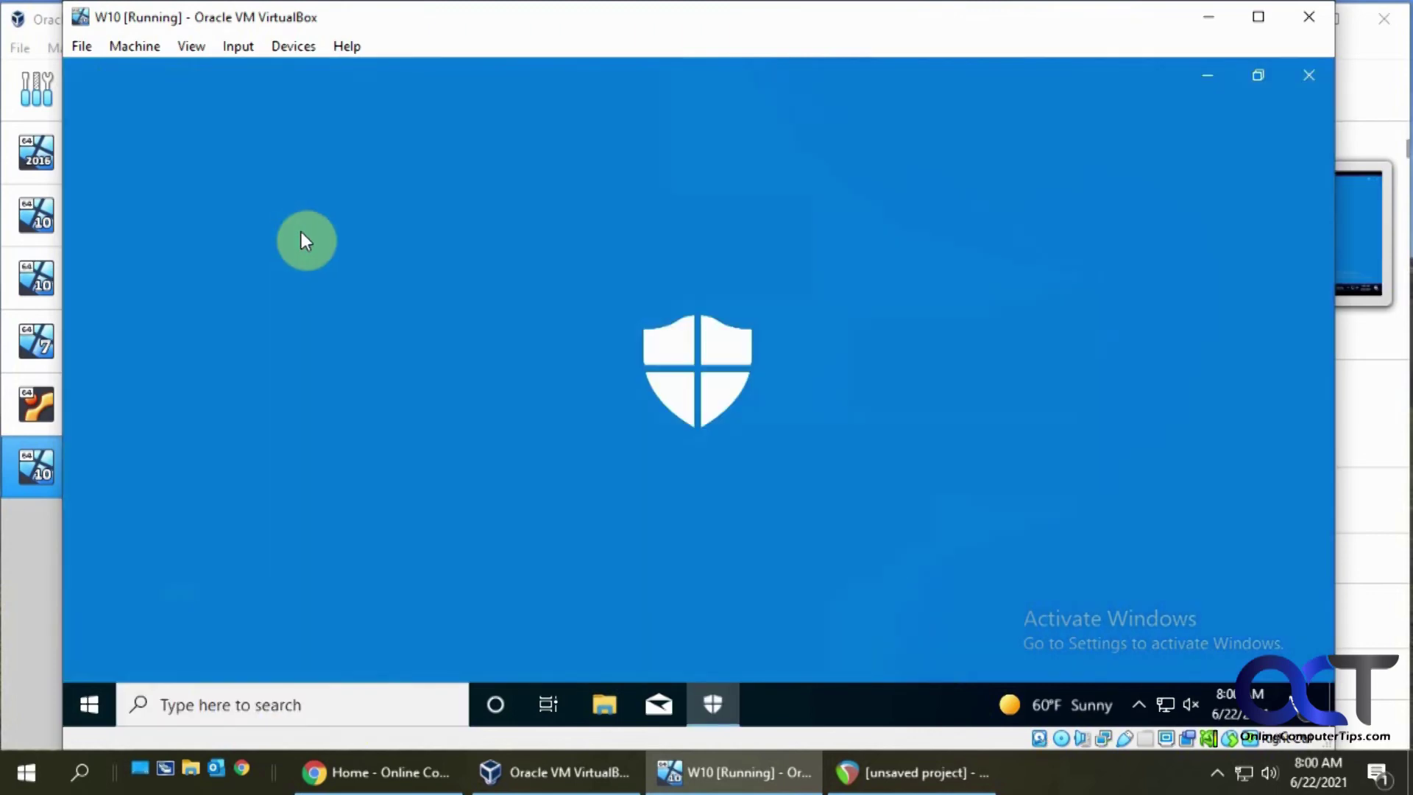